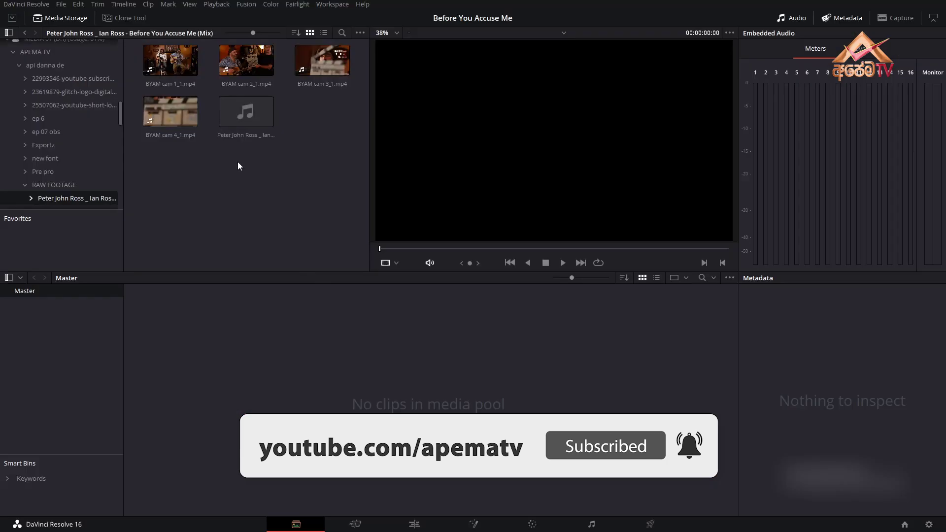
# Preview BYAM cam 1_1 and the following camera clips, scrub through one, then load the Mix audio.
pyautogui.click(171, 69)
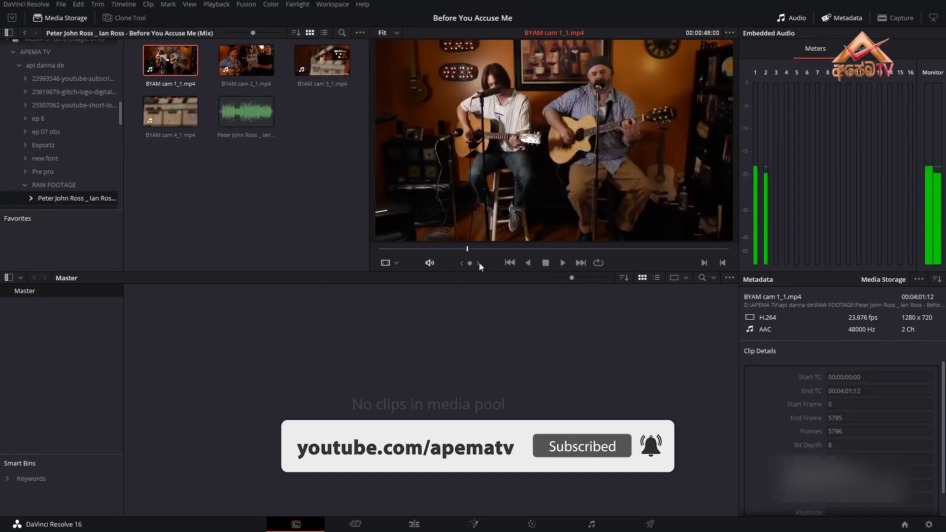
pyautogui.press('Right')
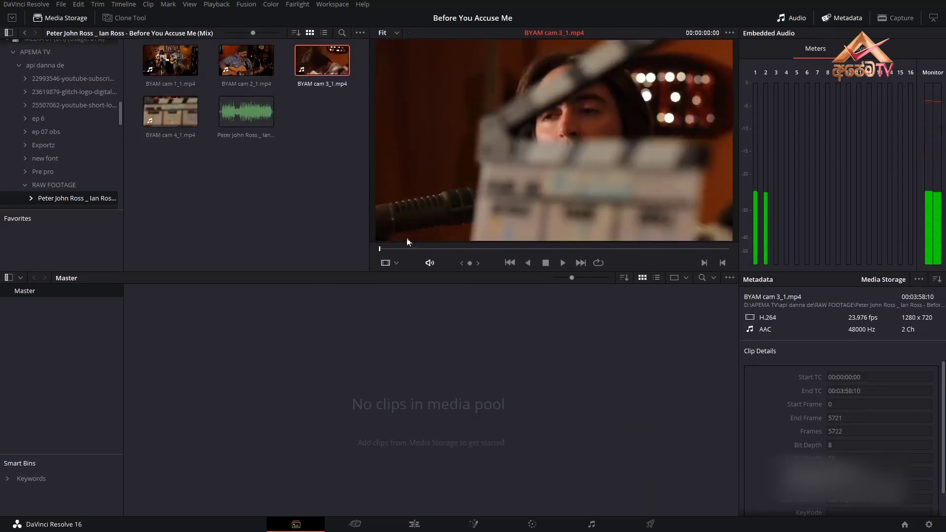
pyautogui.press('Right')
pyautogui.moveTo(393, 249); pyautogui.dragTo(469, 250)
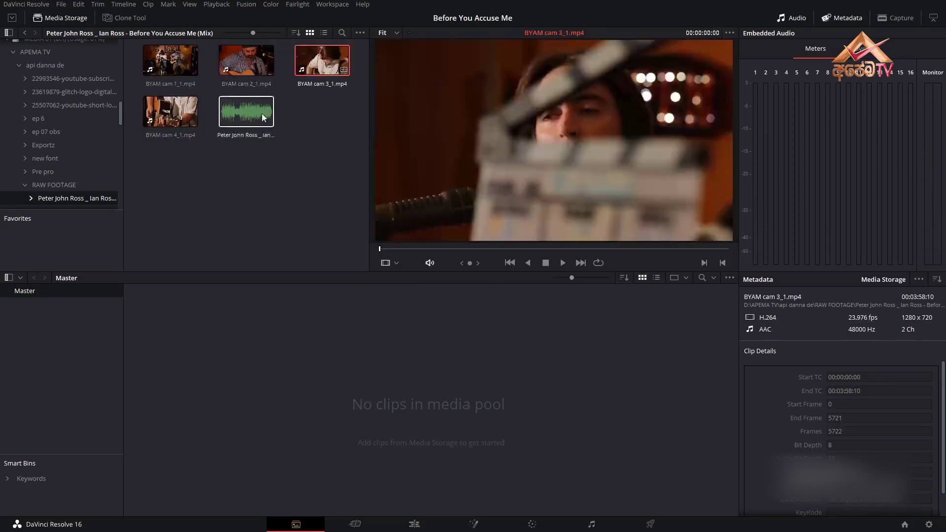
pyautogui.click(251, 118)
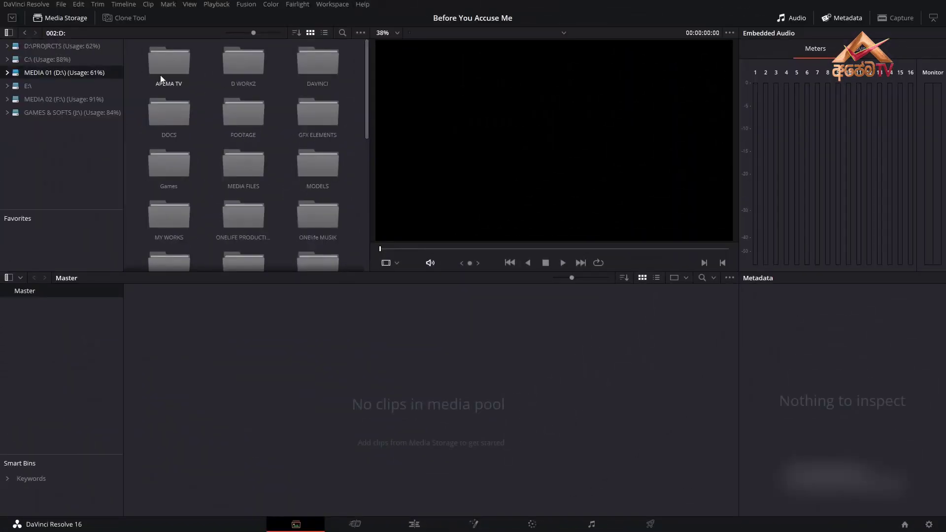
# Browse D:\PROJRCTS into APEMA TV > api danna de > Peter John Ross.
pyautogui.moveTo(366, 129); pyautogui.dragTo(57, 88)
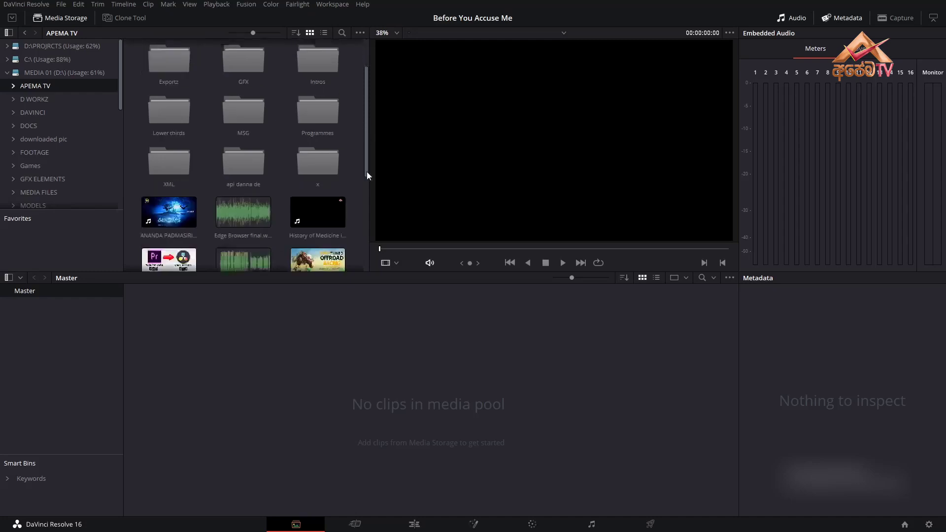
pyautogui.click(62, 46)
pyautogui.scroll(-5, 61, 74)
pyautogui.scroll(-3, 47, 155)
pyautogui.click(35, 57)
pyautogui.scroll(-1, 256, 106)
pyautogui.doubleClick(242, 180)
pyautogui.doubleClick(234, 182)
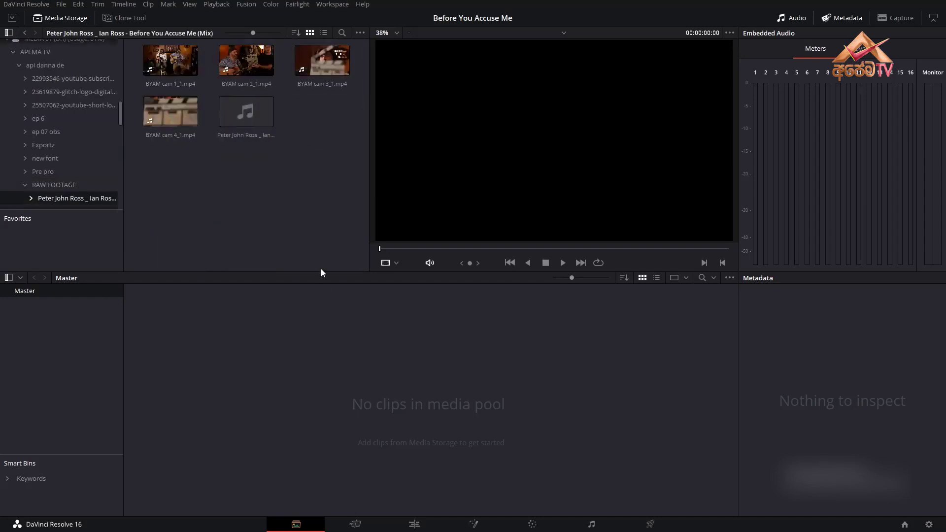
# Preview and scrub through BYAM cam 1_1, 2_1, 3_1 and 4_1 in turn.
pyautogui.click(171, 68)
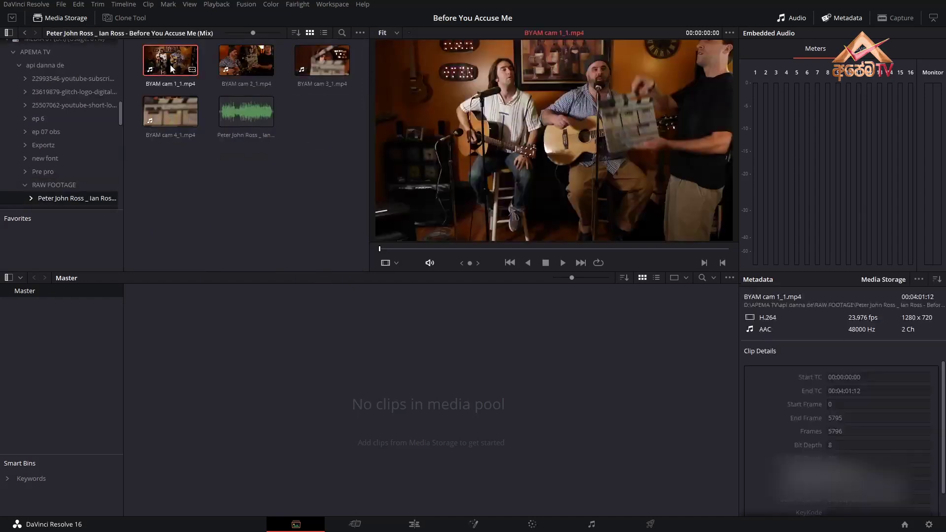
pyautogui.moveTo(379, 249); pyautogui.dragTo(625, 249)
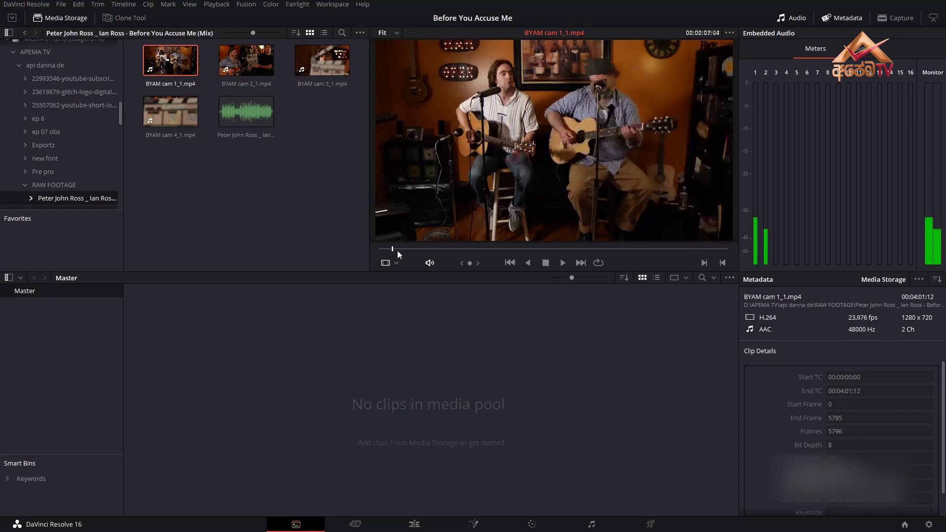
pyautogui.click(241, 73)
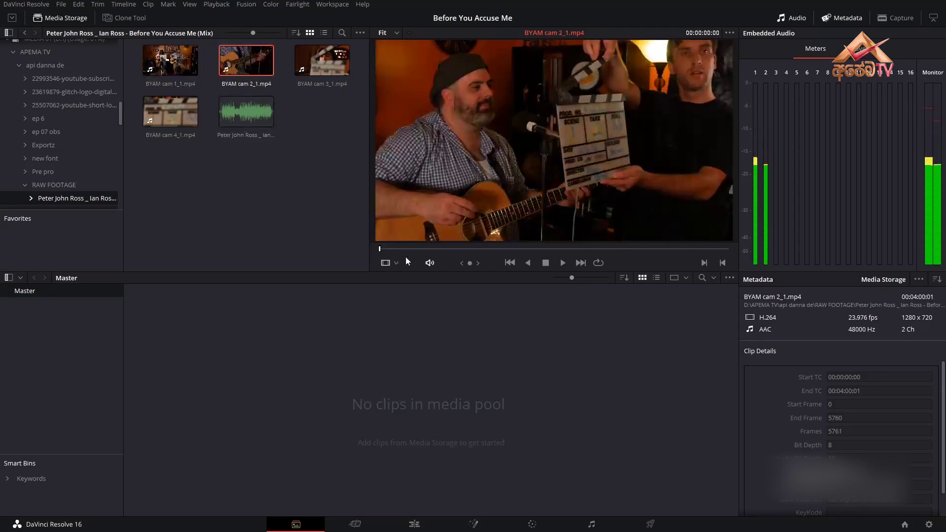
pyautogui.moveTo(382, 253); pyautogui.dragTo(558, 248)
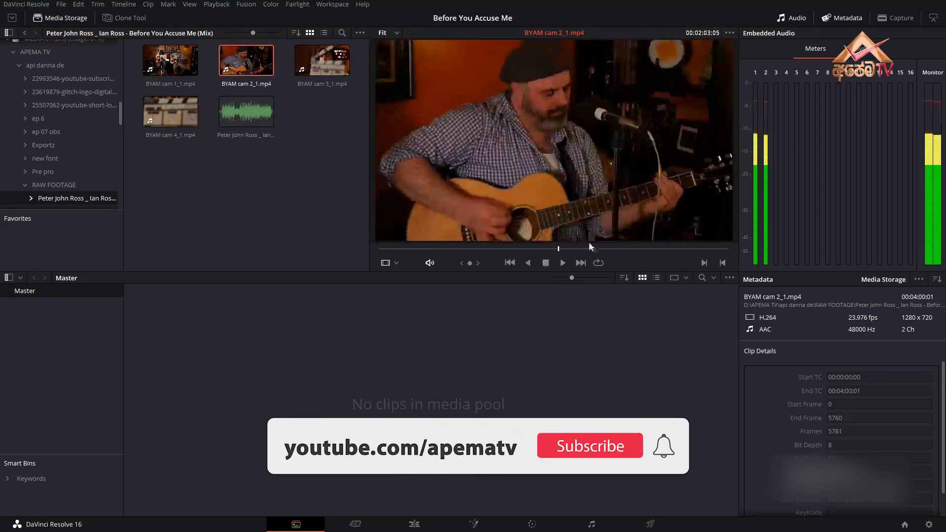
pyautogui.click(323, 72)
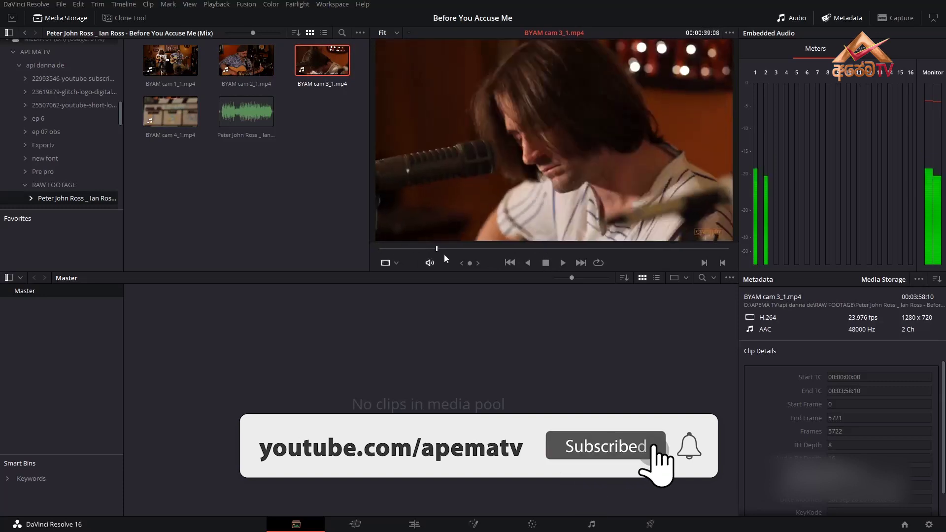
pyautogui.moveTo(393, 249); pyautogui.dragTo(643, 249)
pyautogui.click(179, 123)
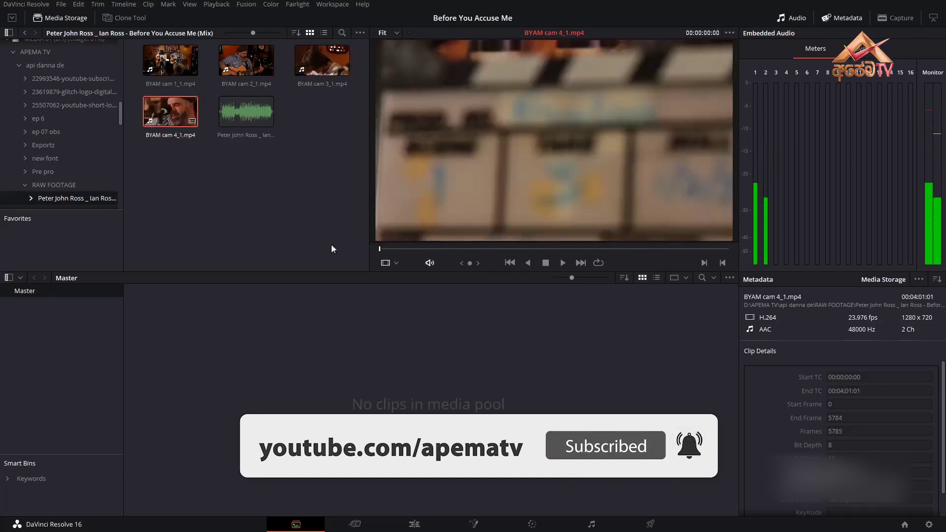
pyautogui.moveTo(394, 250); pyautogui.dragTo(575, 249)
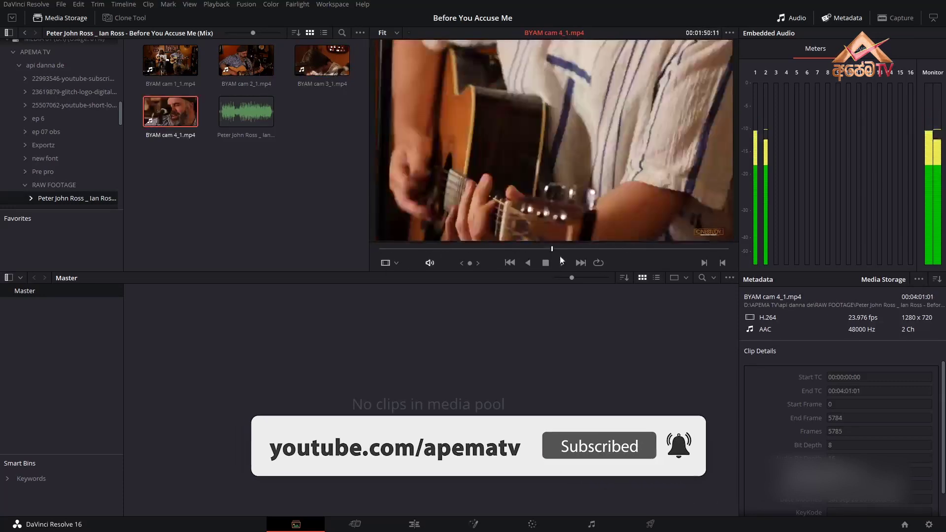
pyautogui.moveTo(458, 248); pyautogui.dragTo(469, 249)
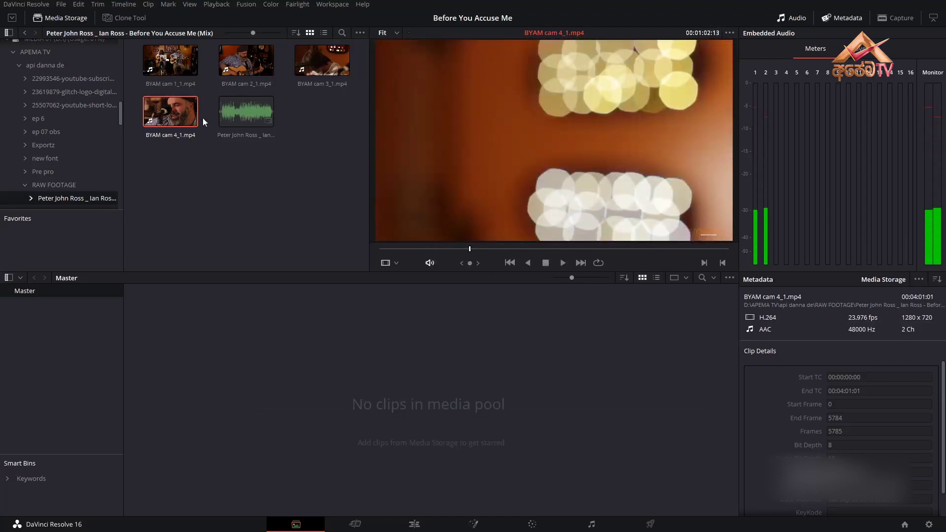
# Recheck the Mix audio and cam 2_1, then marquee-select all five clips.
pyautogui.click(247, 121)
pyautogui.click(246, 61)
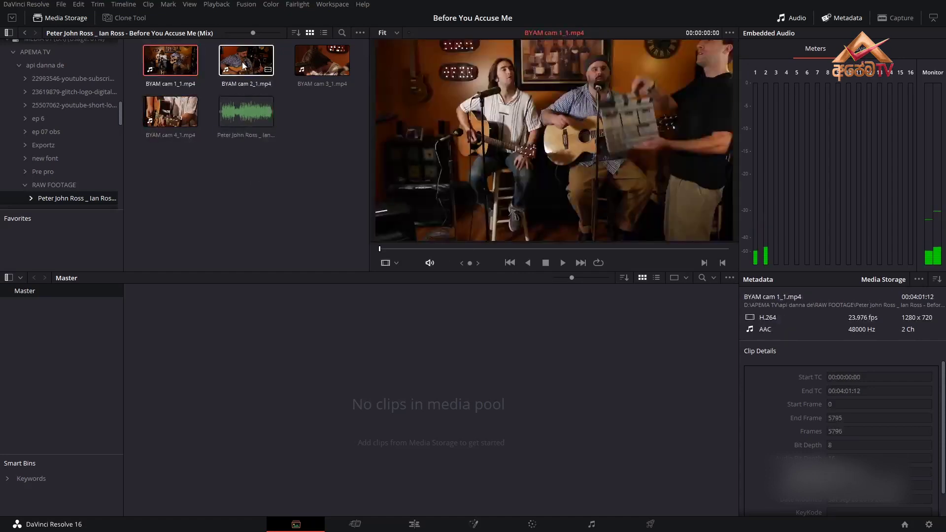
pyautogui.click(253, 124)
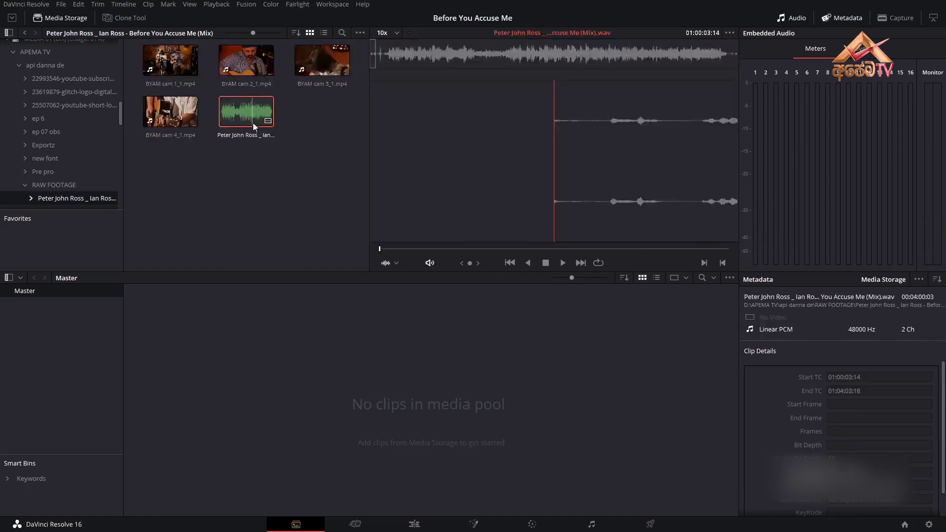
pyautogui.click(247, 169)
pyautogui.press('Up')
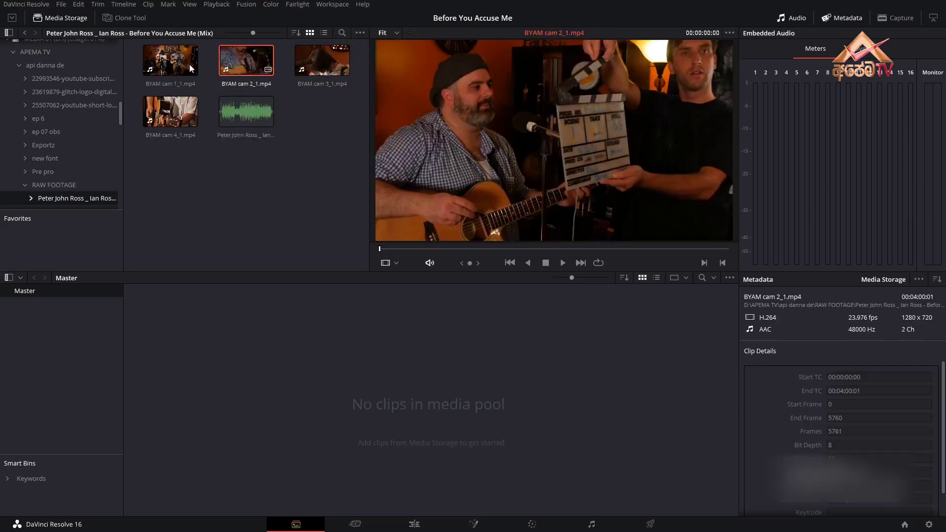
pyautogui.press('Left')
pyautogui.moveTo(343, 165)
pyautogui.mouseDown()
pyautogui.moveTo(177, 75)
pyautogui.moveTo(373, 403)
pyautogui.mouseUp()
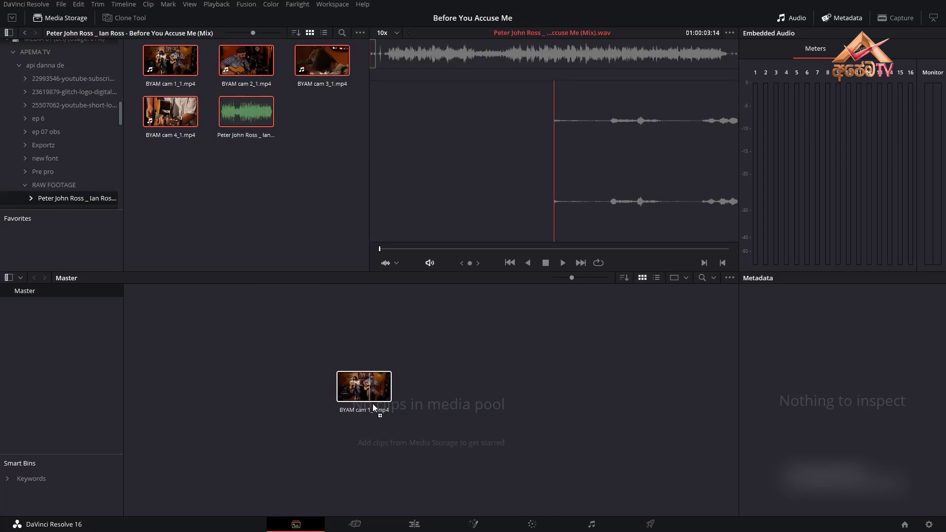
# Import the clips with the frame rate change, then place BYAM cam 1_1 and cam 2_1 on V1 and V2.
pyautogui.click(563, 303)
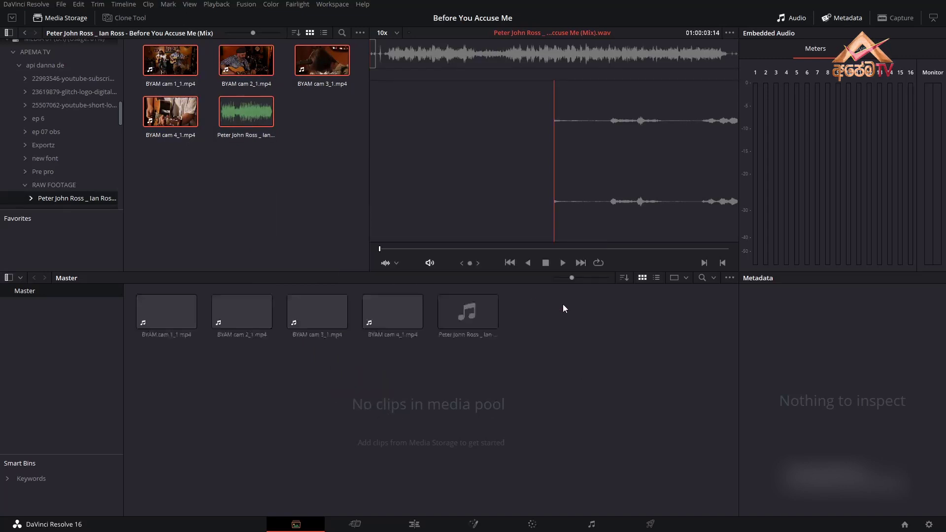
pyautogui.click(430, 529)
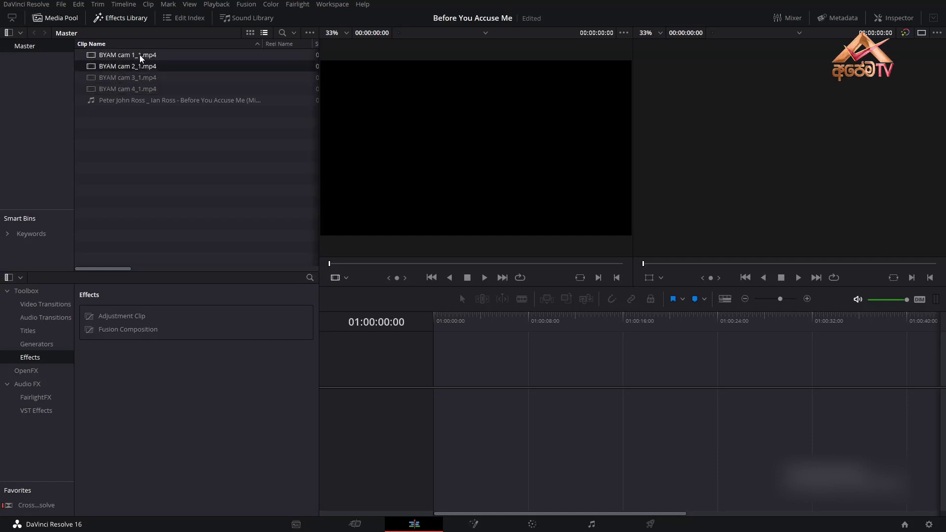
pyautogui.moveTo(128, 56); pyautogui.dragTo(435, 415)
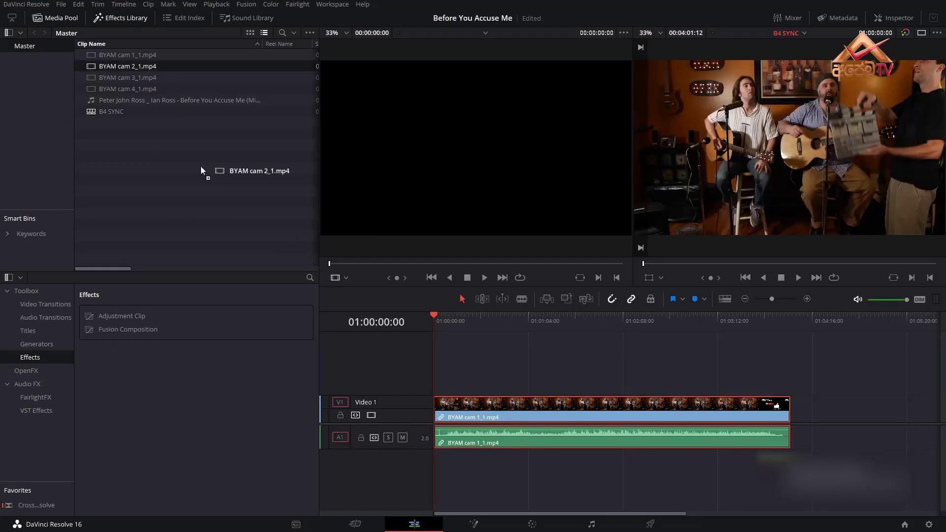
pyautogui.moveTo(407, 375); pyautogui.dragTo(446, 386)
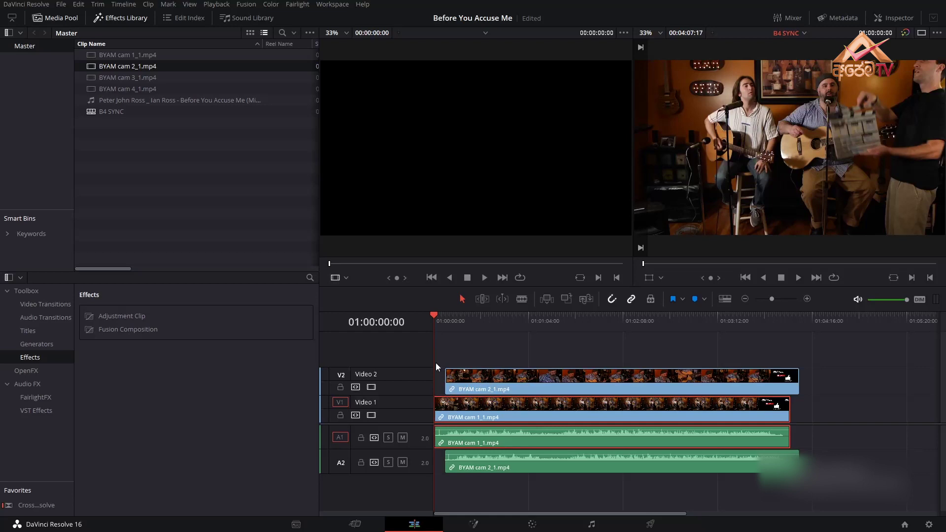
pyautogui.click(460, 465)
pyautogui.click(454, 436)
# Stack BYAM cam 3_1 and cam 4_1 on tracks V3 and V4.
pyautogui.moveTo(127, 78); pyautogui.dragTo(293, 225)
pyautogui.moveTo(432, 352); pyautogui.dragTo(449, 363)
pyautogui.moveTo(94, 90); pyautogui.dragTo(334, 257)
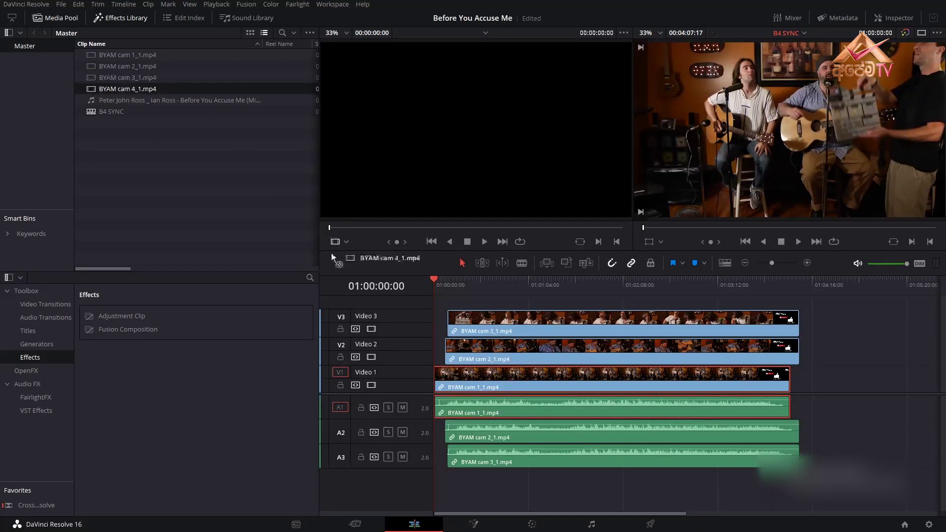
pyautogui.moveTo(437, 305); pyautogui.dragTo(436, 303)
pyautogui.click(513, 303)
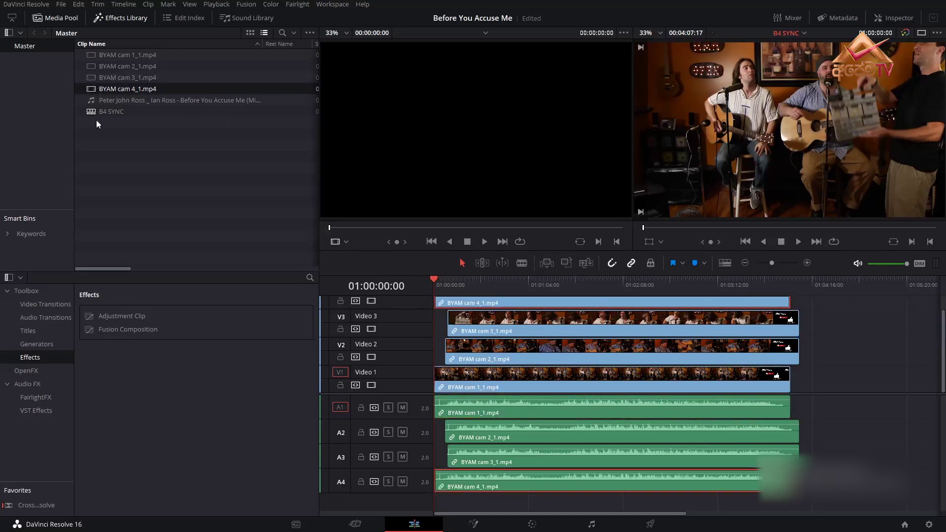
# Add the Mix audio on a new A5 track, lined up with the cameras.
pyautogui.click(102, 102)
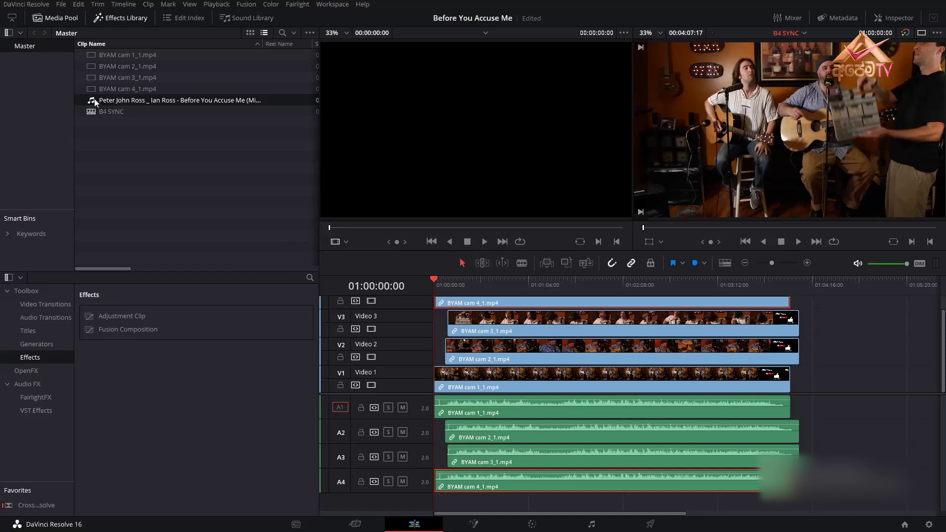
pyautogui.moveTo(94, 99); pyautogui.dragTo(436, 508)
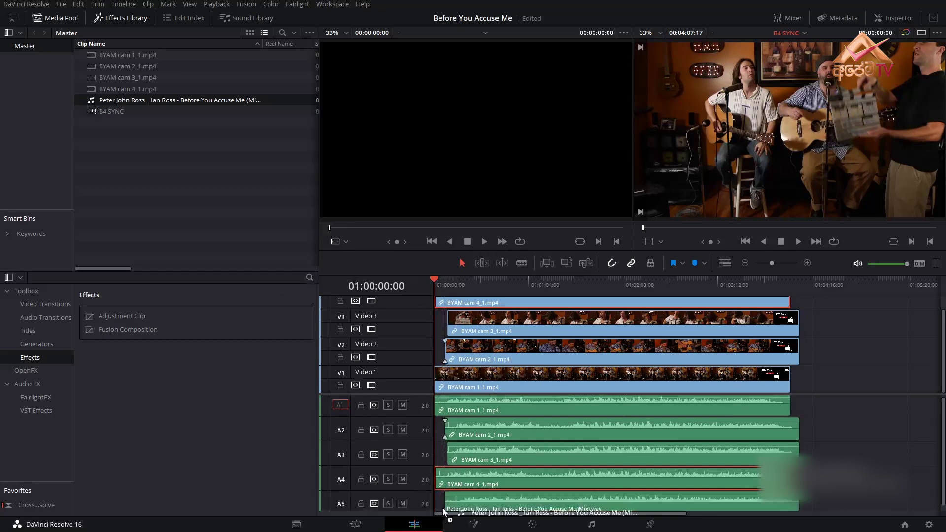
pyautogui.moveTo(436, 509); pyautogui.dragTo(440, 509)
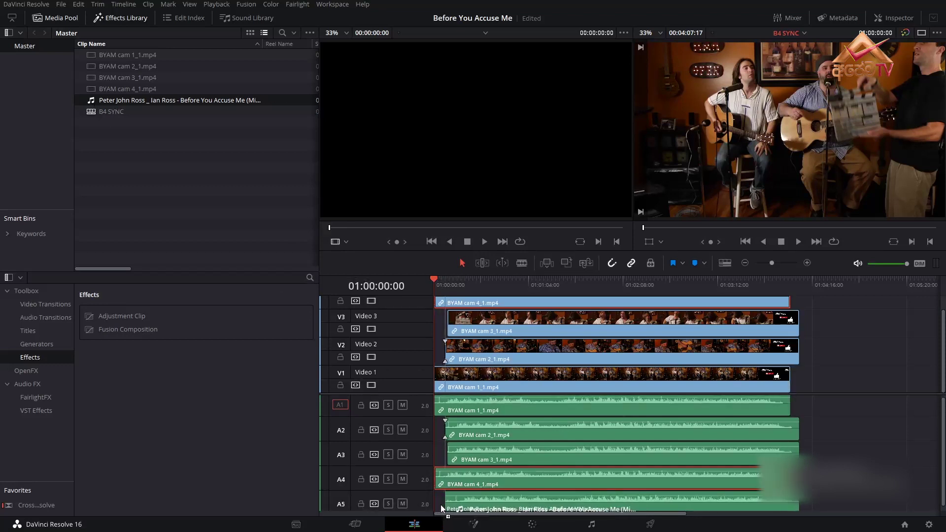
pyautogui.click(802, 288)
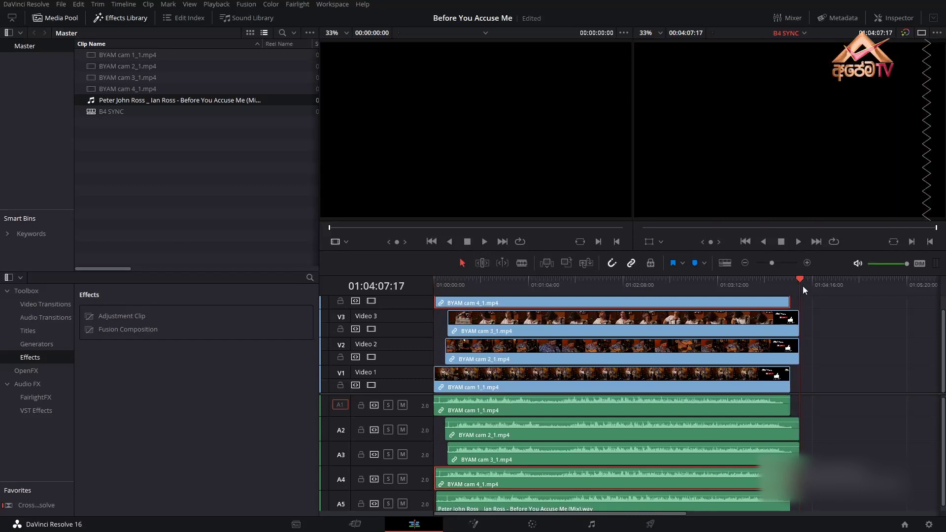
# Export the B4 SYNC timeline as AAF/XML to the MEDIA 01 (D:) drive.
pyautogui.click(62, 4)
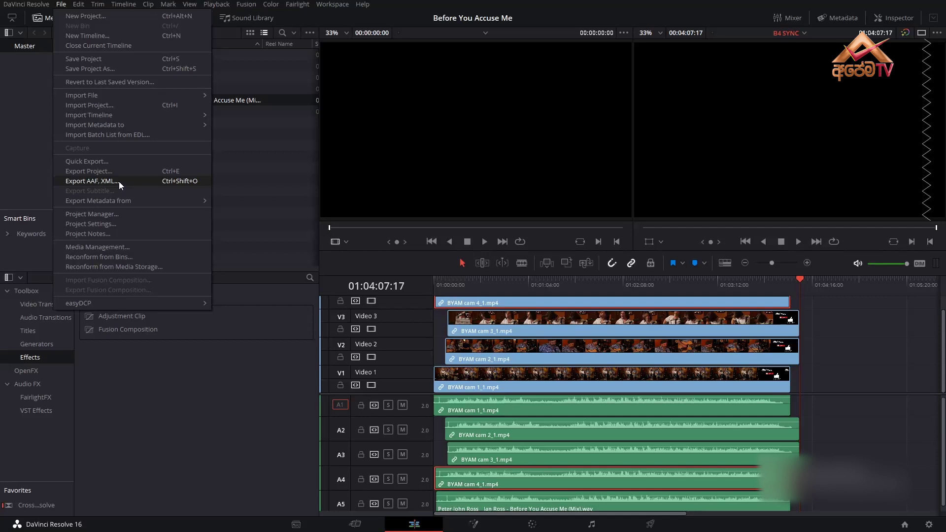
pyautogui.click(119, 181)
pyautogui.click(47, 297)
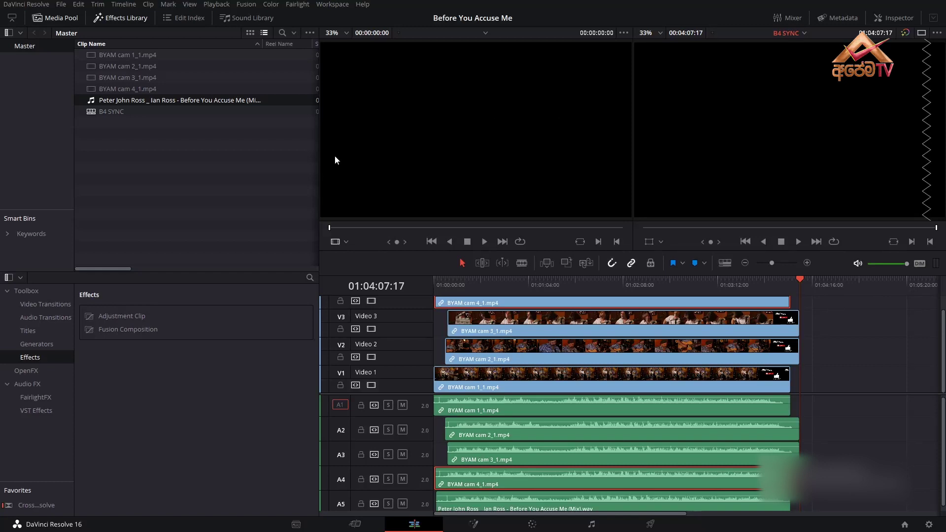
pyautogui.press('super')
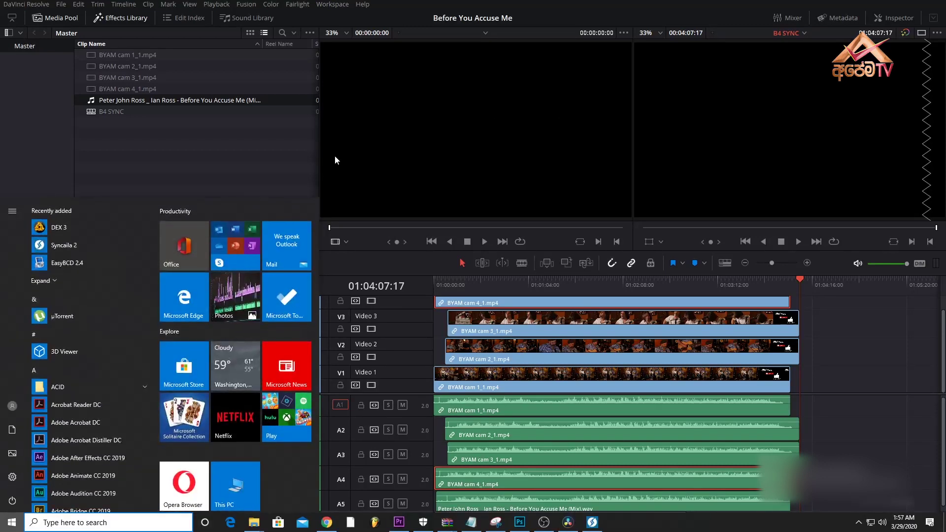
# Launch Syncaila 2 and import the B4 SYNC.fcpxml file from the MEDIA 01 (D:) drive.
pyautogui.write('SYNCA')
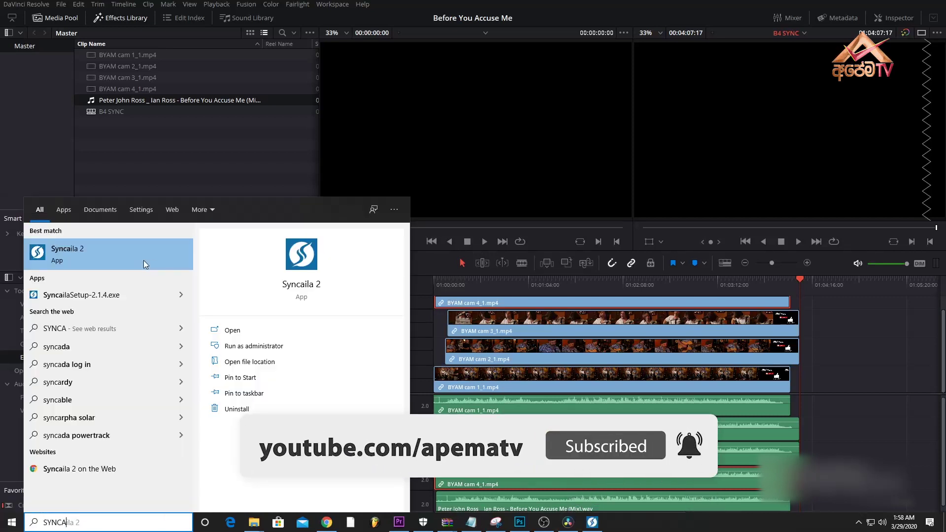
pyautogui.click(144, 260)
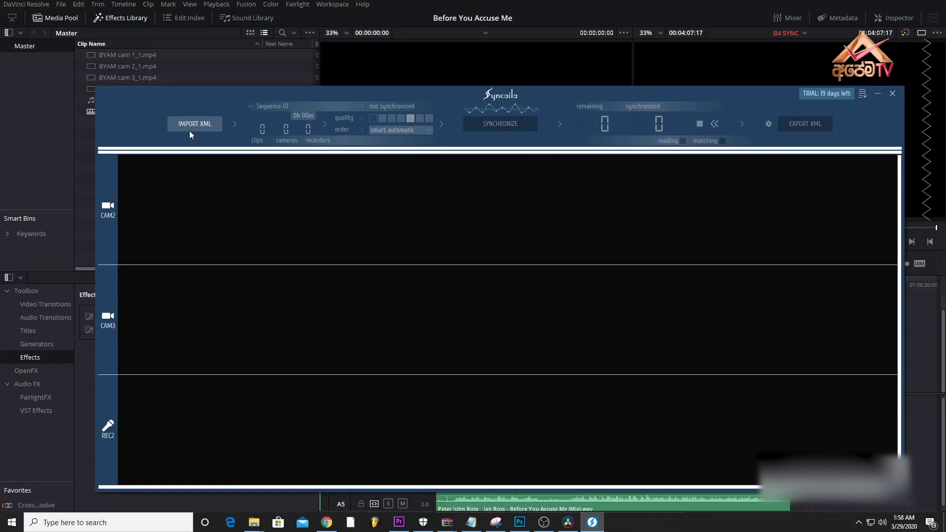
pyautogui.click(190, 131)
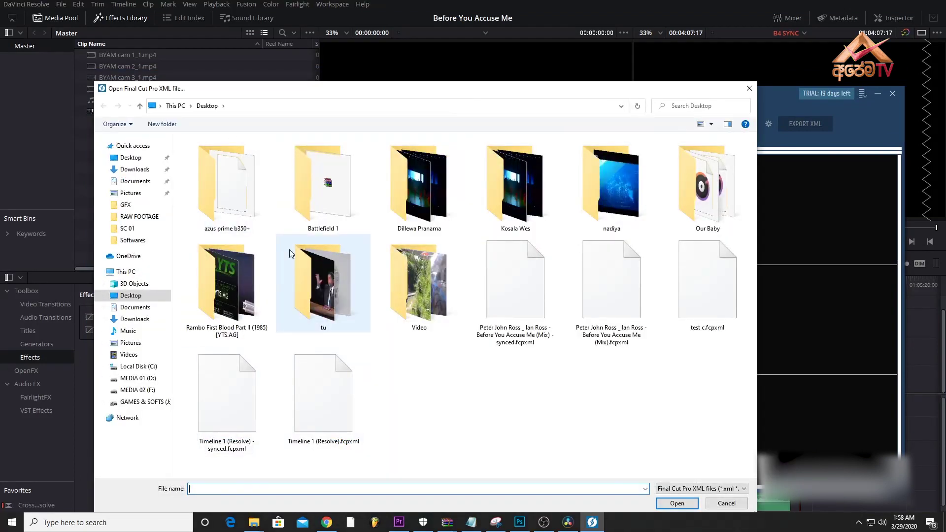
pyautogui.click(141, 379)
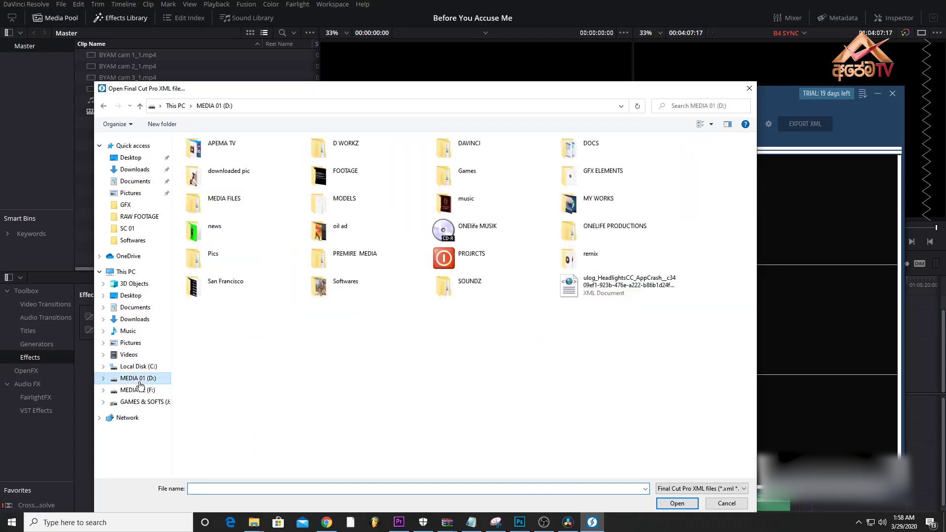
pyautogui.doubleClick(211, 158)
pyautogui.doubleClick(206, 158)
pyautogui.doubleClick(207, 162)
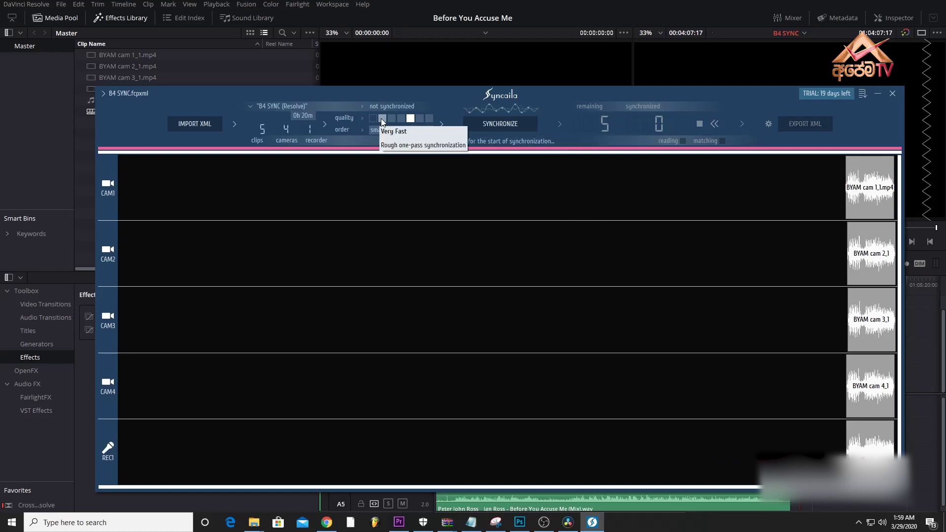
# Synchronize all five clips at optimal quality, save as B4 SYNC - synced.fcpxml, then hide Syncaila.
pyautogui.click(410, 120)
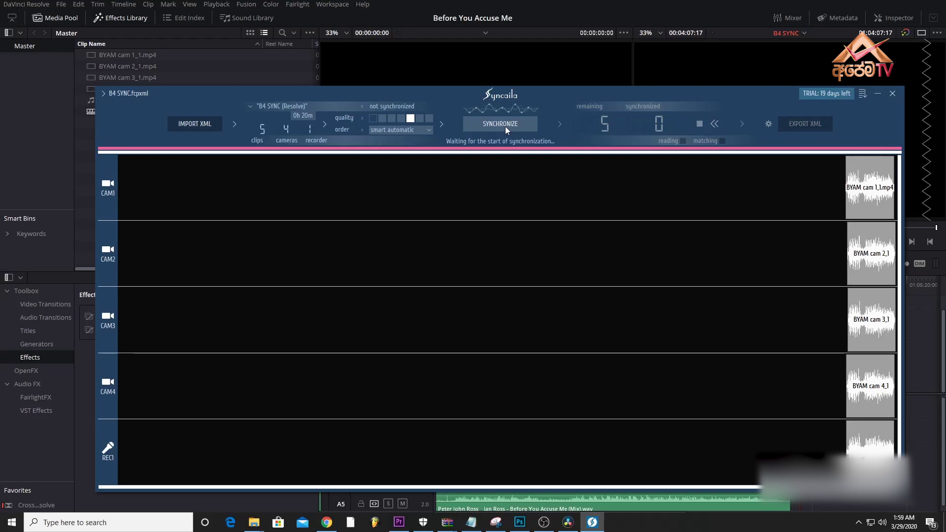
pyautogui.click(505, 127)
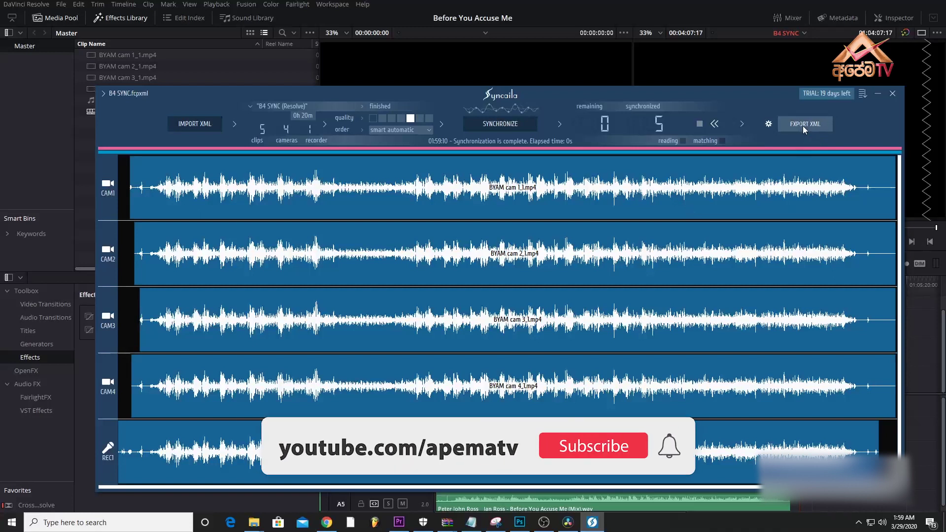
pyautogui.click(803, 125)
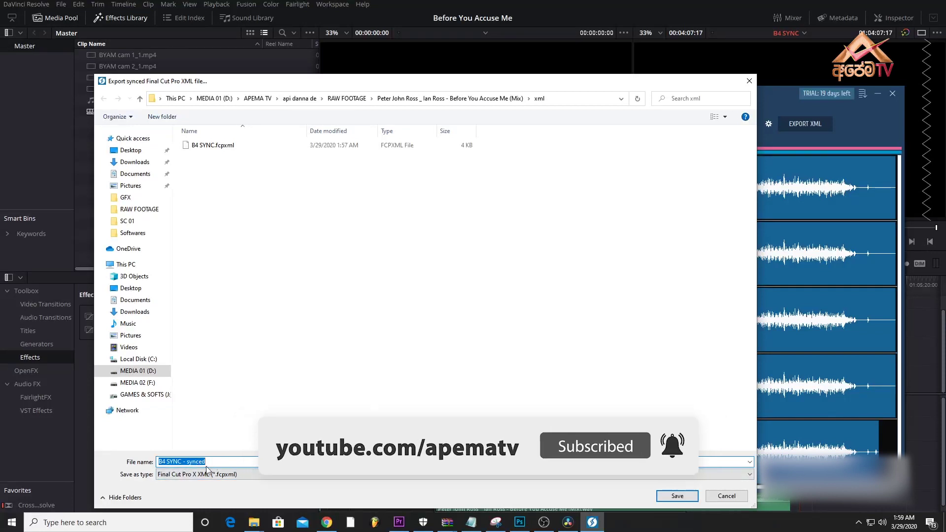
pyautogui.click(677, 496)
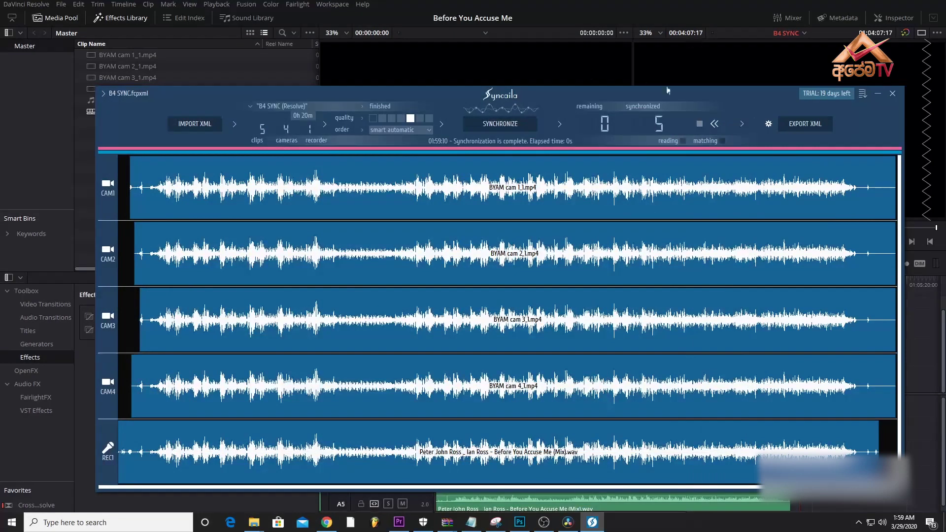
pyautogui.click(877, 93)
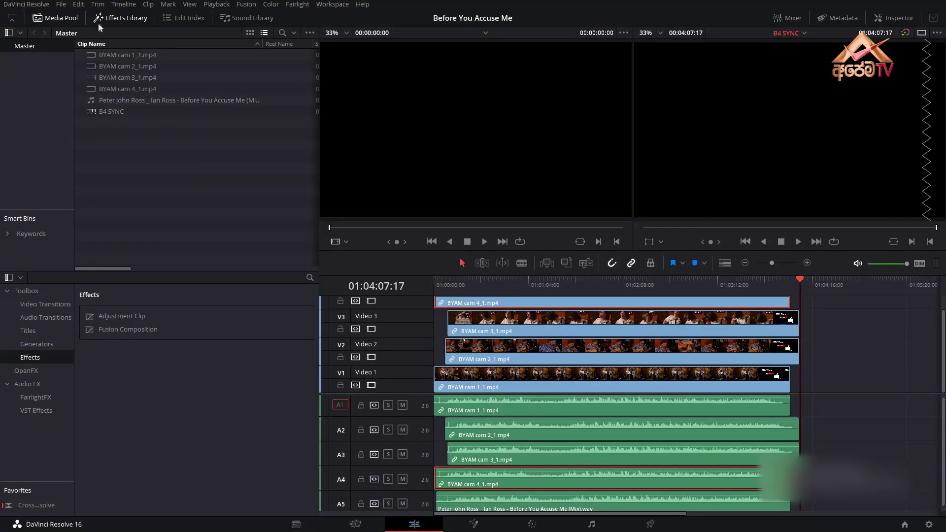
# Import B4 SYNC - synced.fcpxml from MEDIA 01 (D:) > APEMA TV as a new timeline.
pyautogui.click(61, 4)
pyautogui.moveTo(131, 115)
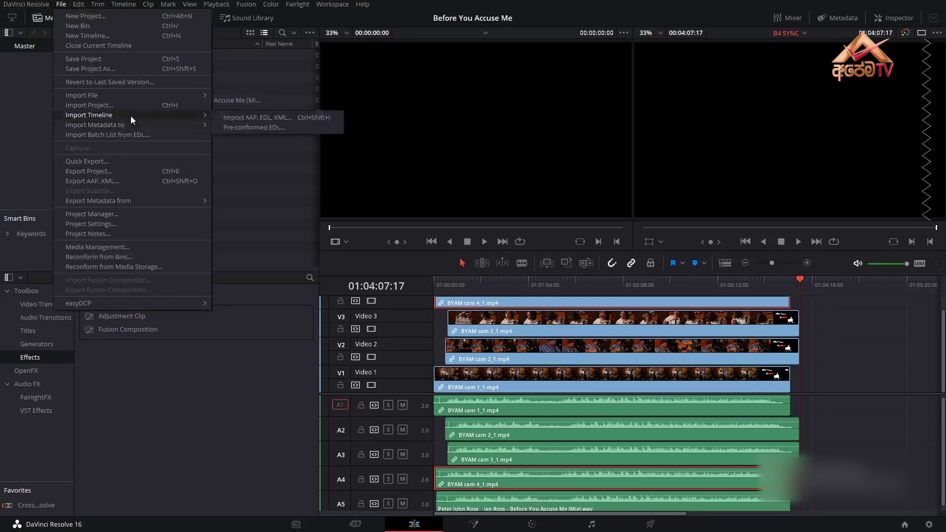
pyautogui.click(261, 119)
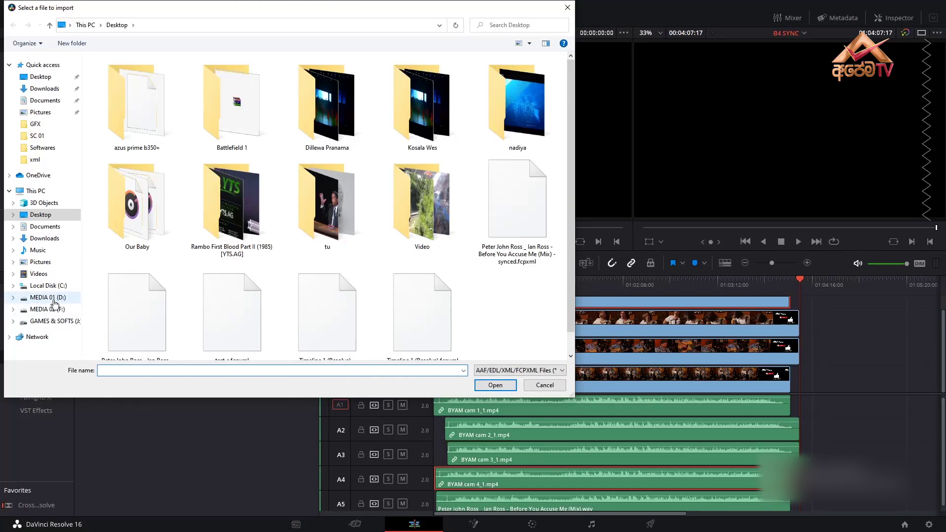
pyautogui.click(53, 298)
pyautogui.doubleClick(362, 144)
pyautogui.doubleClick(116, 140)
pyautogui.doubleClick(548, 84)
pyautogui.doubleClick(456, 102)
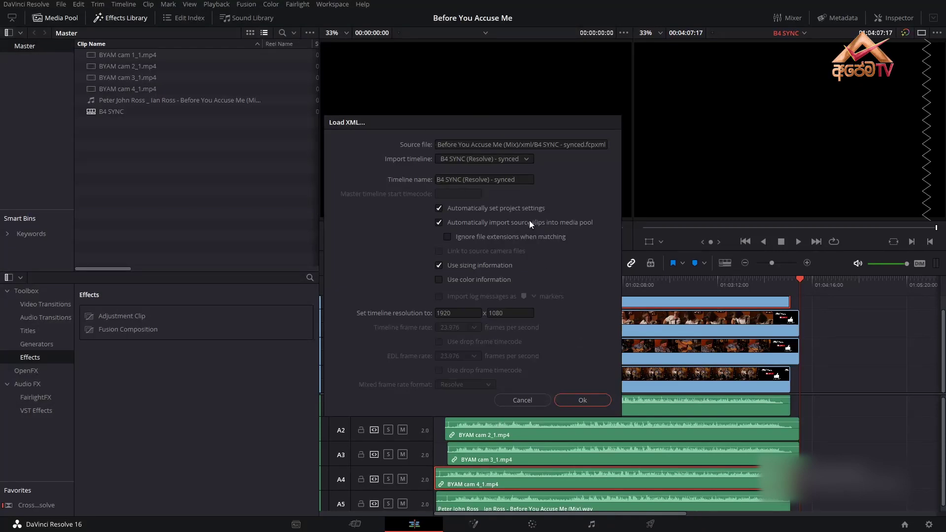
pyautogui.click(579, 404)
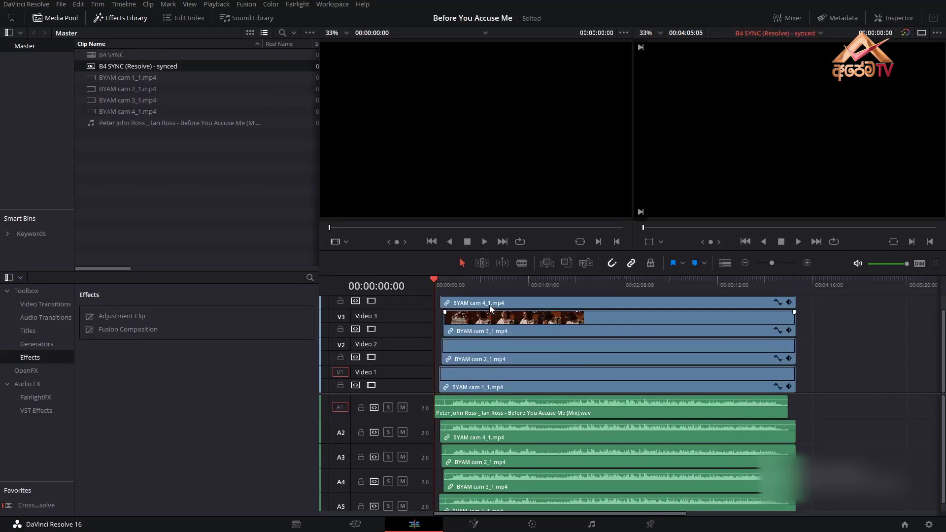
# Check sync around 00:00:33:08 and 00:00:53:08, then select the four camera clips and song audio.
pyautogui.click(483, 285)
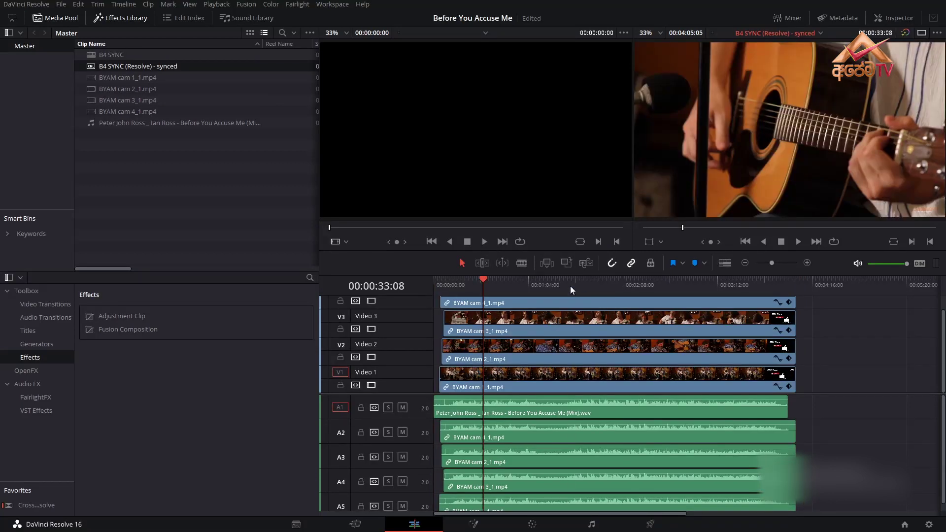
pyautogui.click(569, 285)
pyautogui.moveTo(564, 278); pyautogui.dragTo(512, 298)
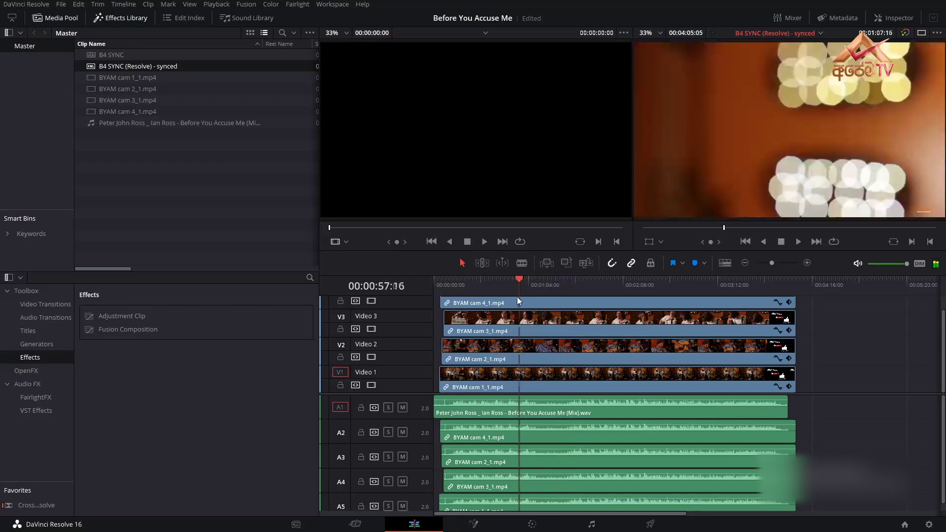
pyautogui.click(506, 303)
pyautogui.click(497, 412)
pyautogui.click(500, 500)
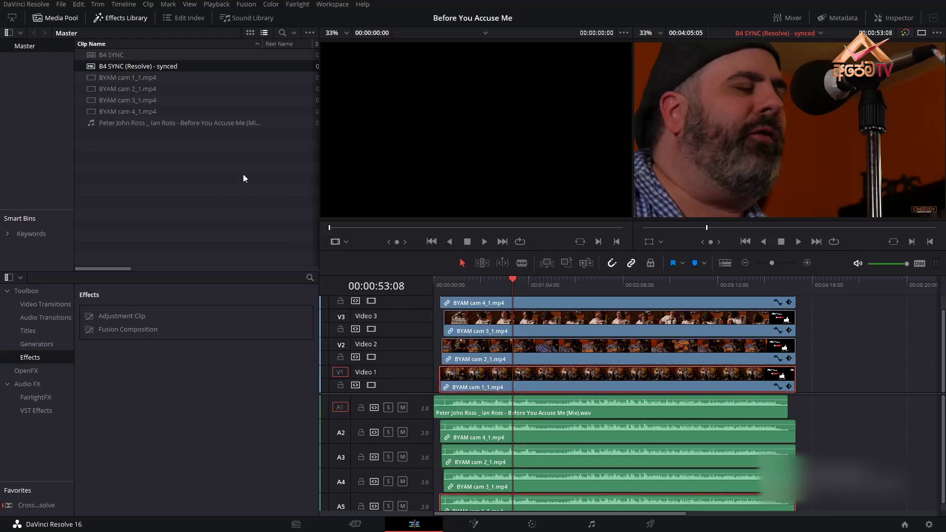
pyautogui.moveTo(136, 164); pyautogui.dragTo(122, 81)
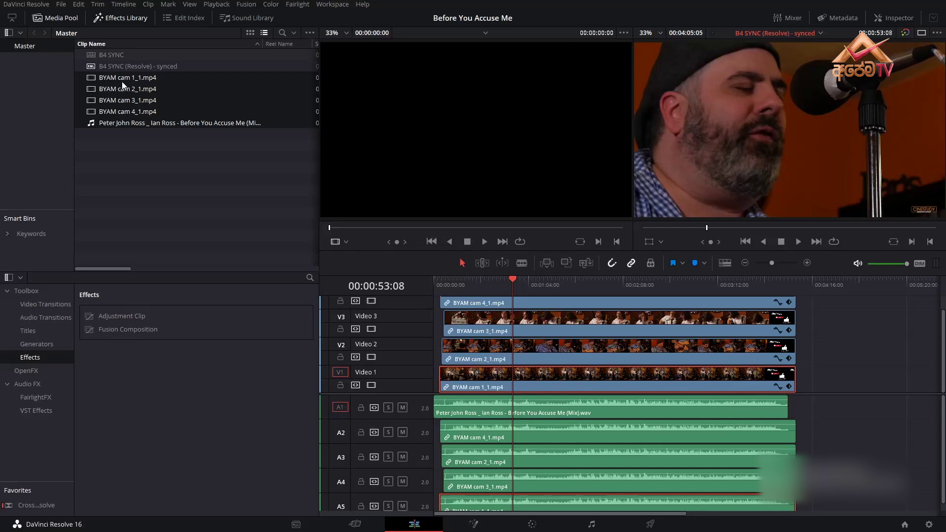
# Create a multicam clip named 'Multicam' from the selected clips and load it.
pyautogui.rightClick(123, 82)
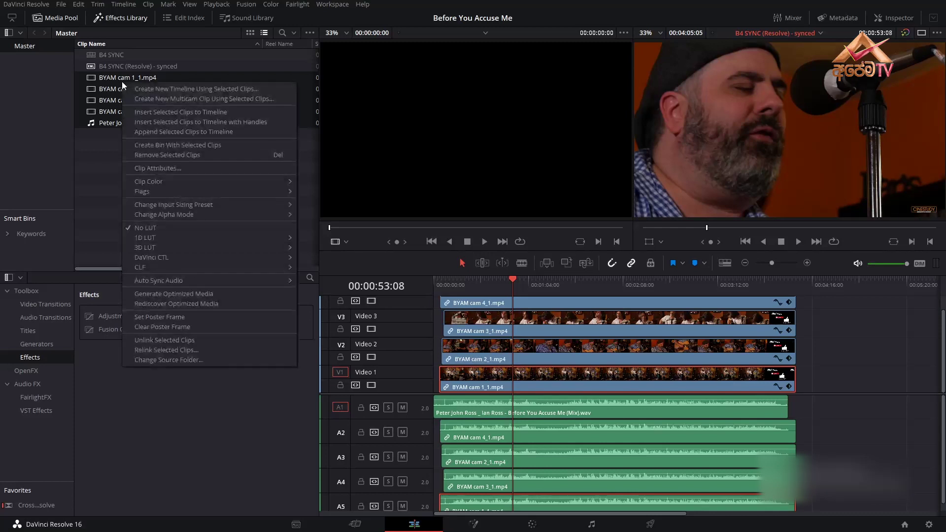
pyautogui.click(212, 99)
pyautogui.write('Multi')
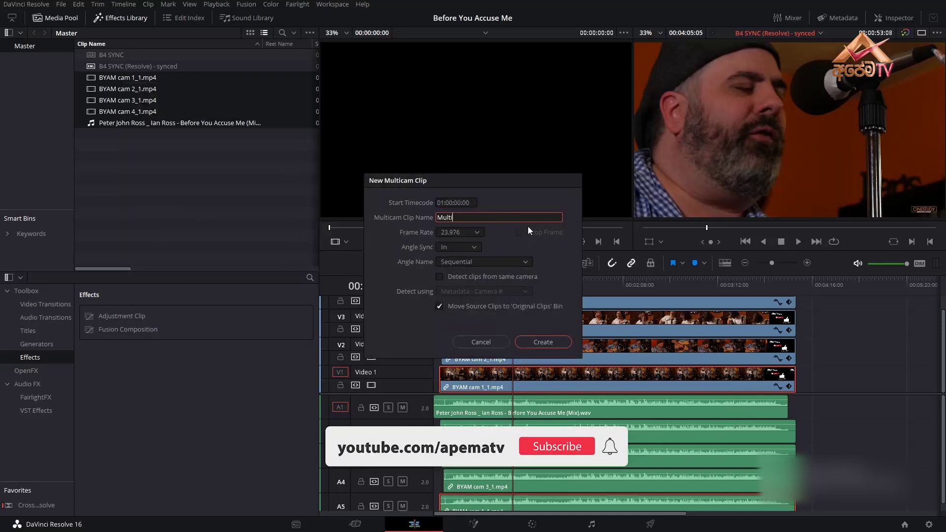
pyautogui.write('cam')
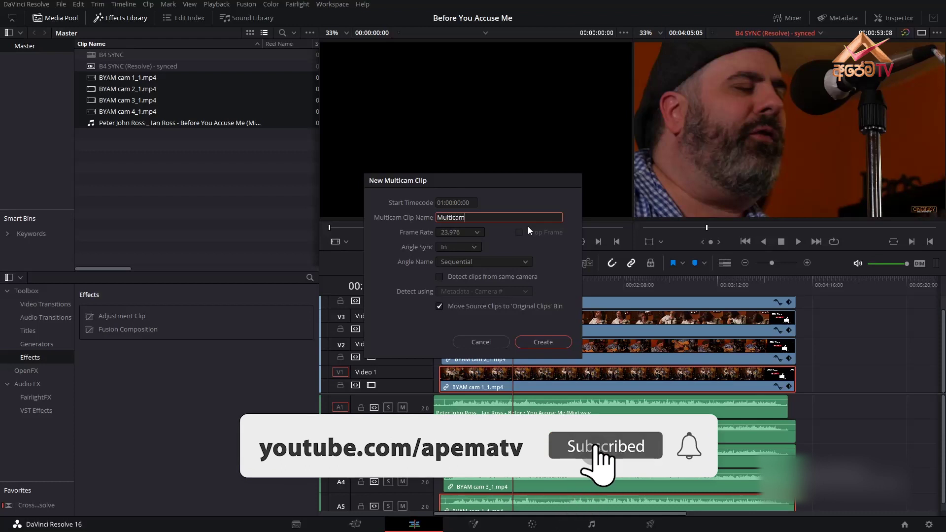
pyautogui.click(537, 343)
pyautogui.doubleClick(93, 77)
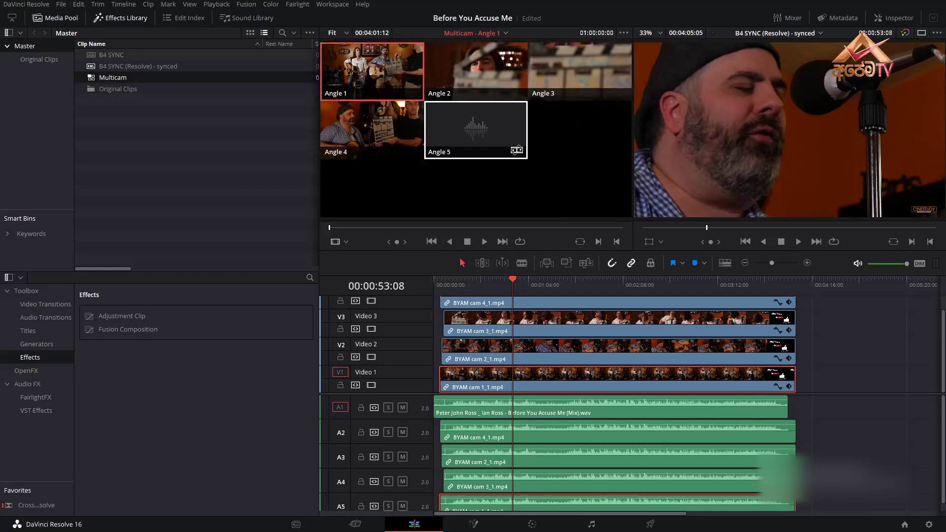
# Open Multicam in the timeline, review the B4 SYNC (Resolve) - synced timeline, then reopen Multicam.
pyautogui.rightClick(118, 79)
pyautogui.click(140, 99)
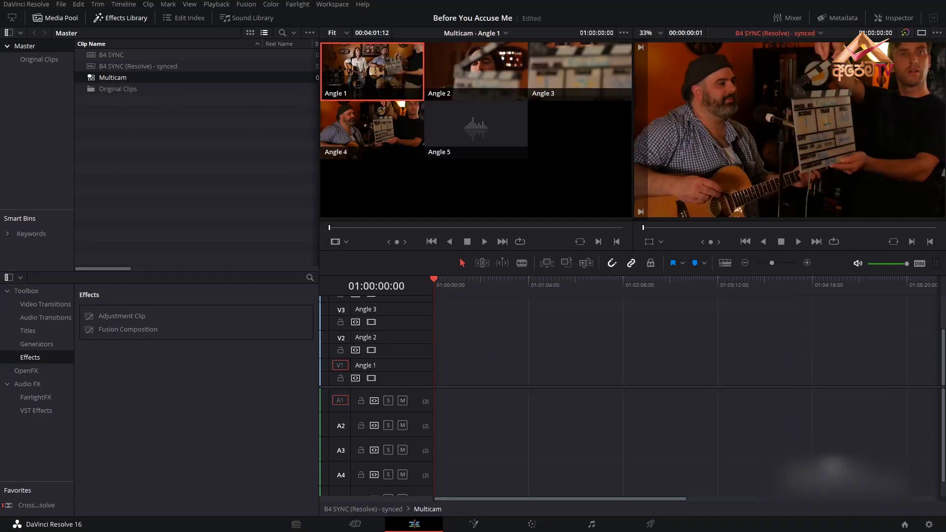
pyautogui.press('Delete')
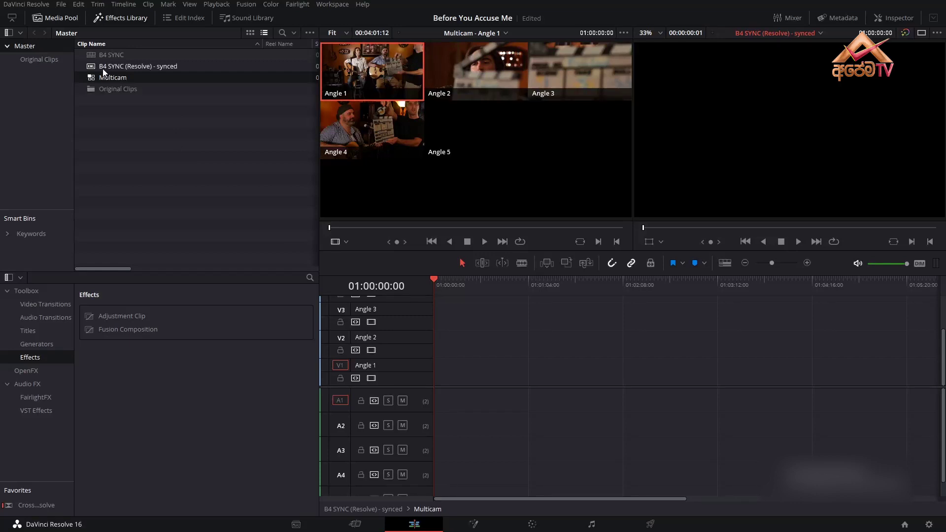
pyautogui.click(105, 66)
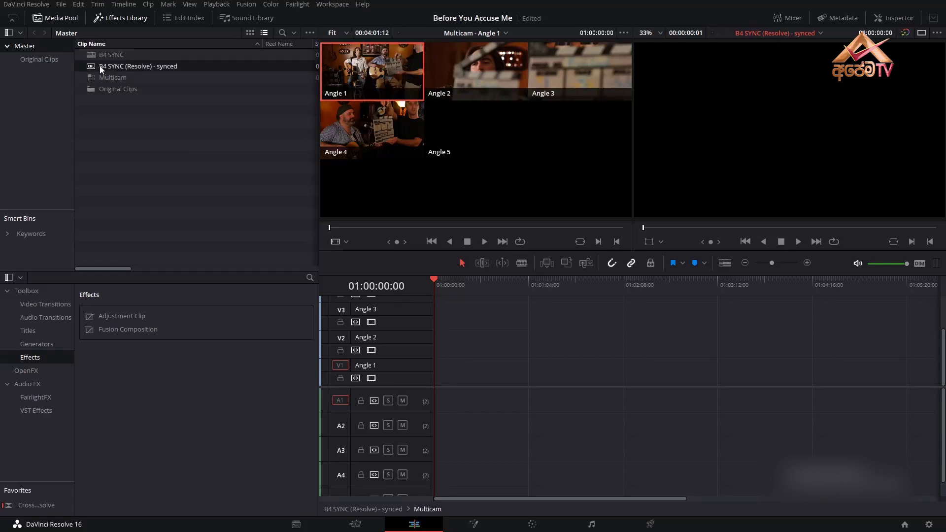
pyautogui.doubleClick(101, 69)
pyautogui.click(724, 421)
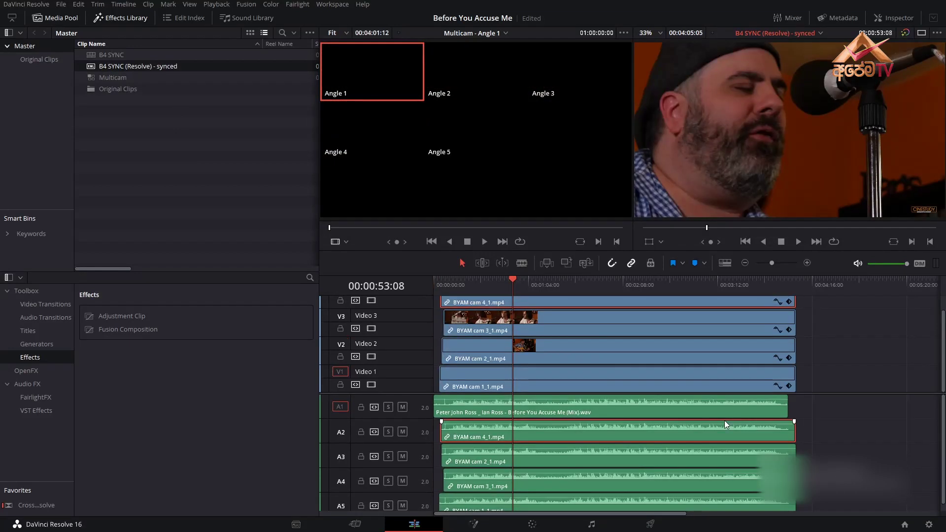
pyautogui.hotkey('ctrl', 'a')
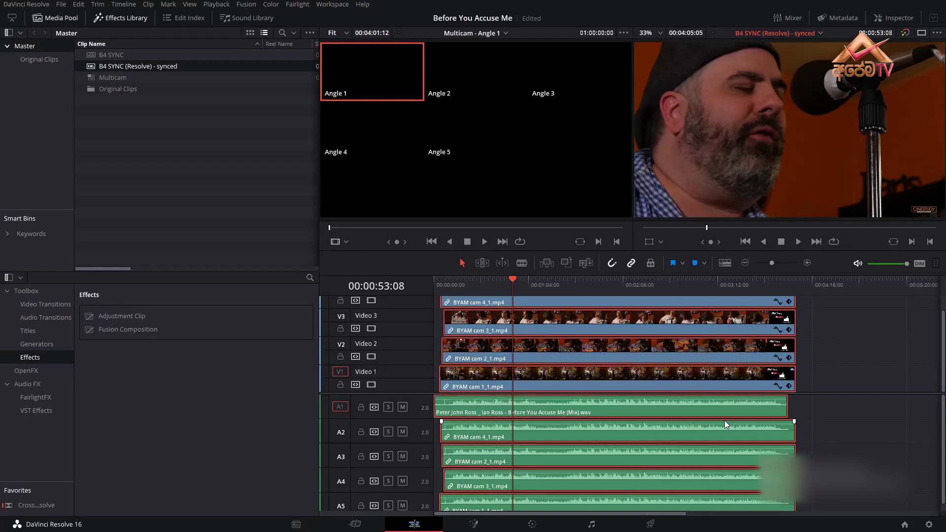
pyautogui.click(113, 78)
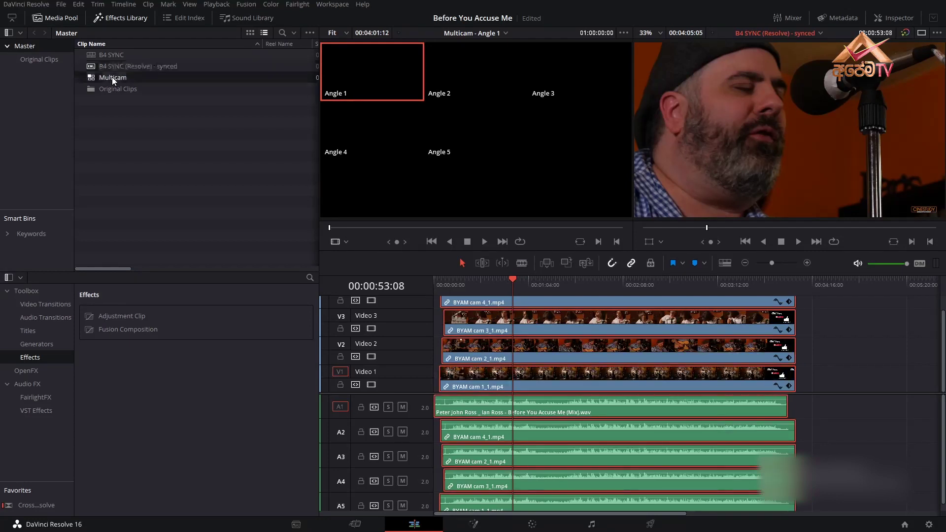
pyautogui.rightClick(113, 78)
pyautogui.click(146, 99)
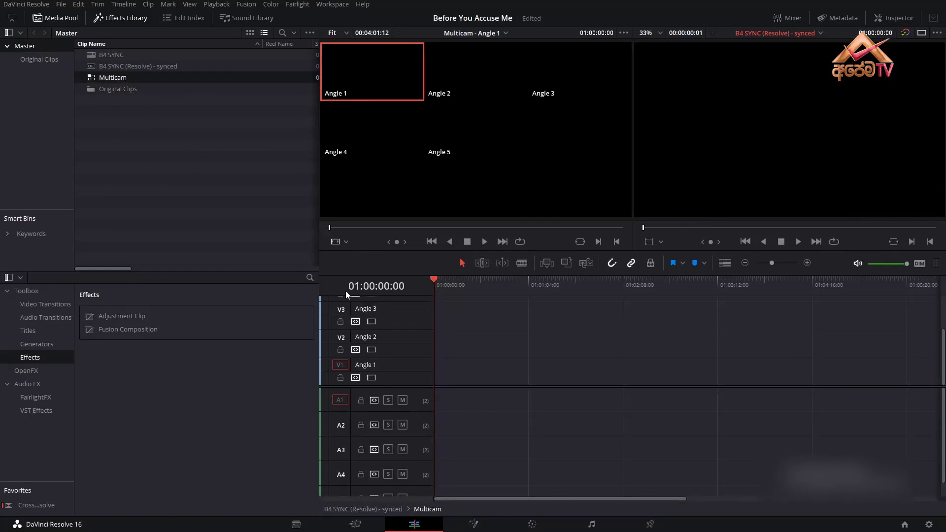
# Scrub and play the angles to locate where the song ends.
pyautogui.click(518, 289)
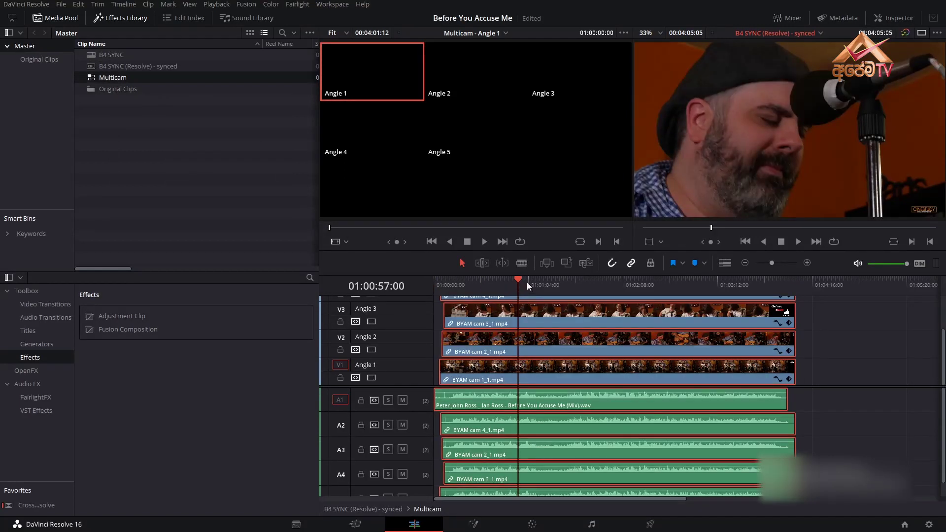
pyautogui.click(508, 288)
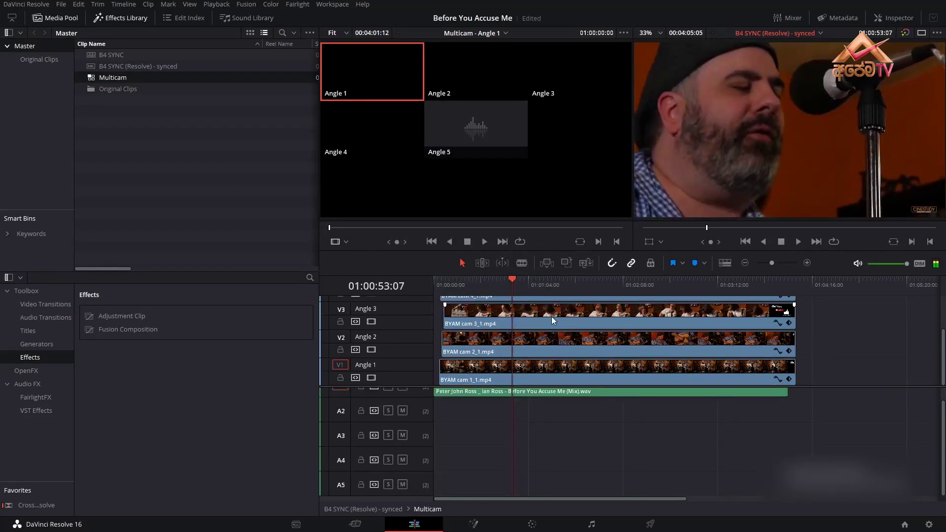
pyautogui.moveTo(495, 287); pyautogui.dragTo(474, 289)
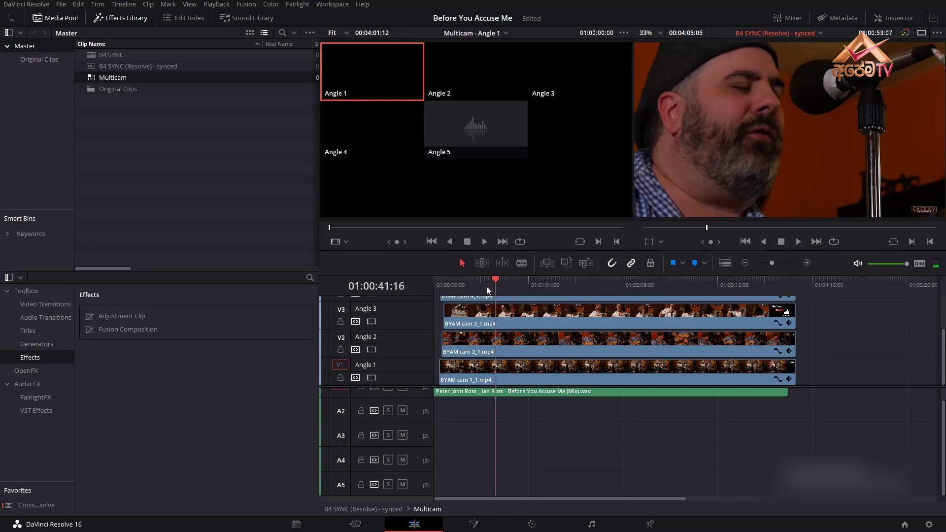
pyautogui.press('space')
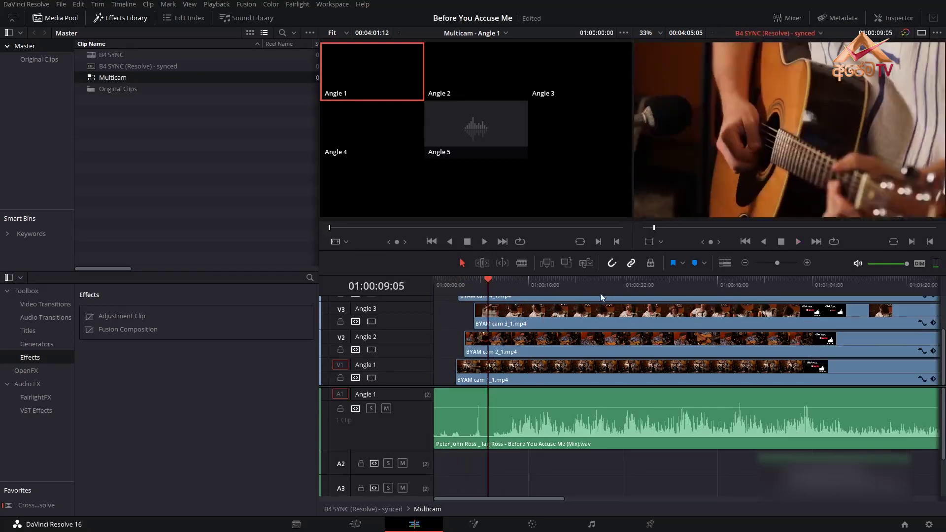
# Split all angle clips at the song's end with Ctrl+B and delete the tails.
pyautogui.moveTo(649, 482); pyautogui.dragTo(533, 292)
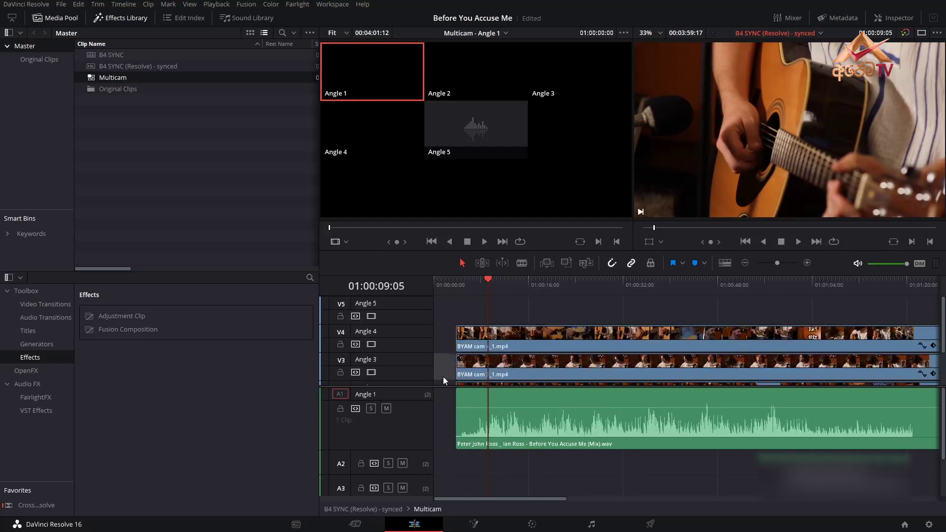
pyautogui.moveTo(789, 489)
pyautogui.mouseDown()
pyautogui.moveTo(643, 296)
pyautogui.moveTo(790, 488)
pyautogui.mouseUp()
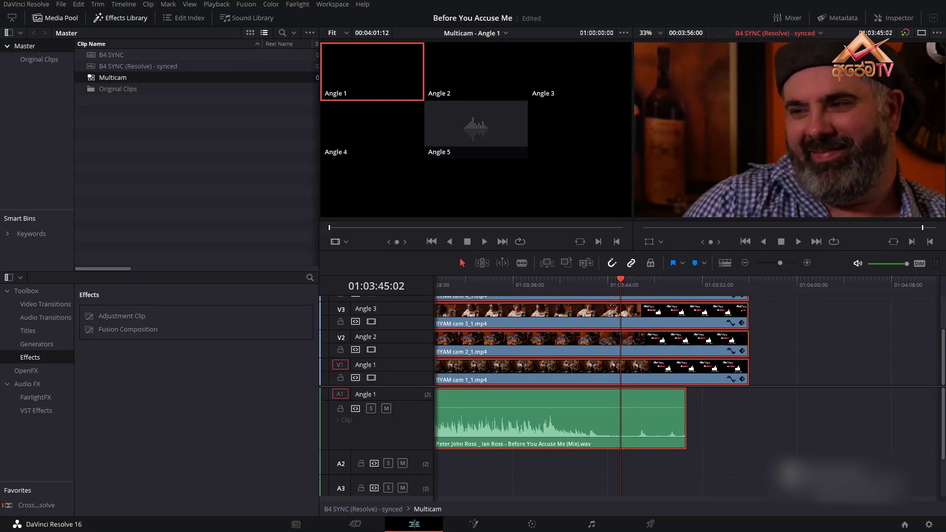
pyautogui.hotkey('ctrl', 'b')
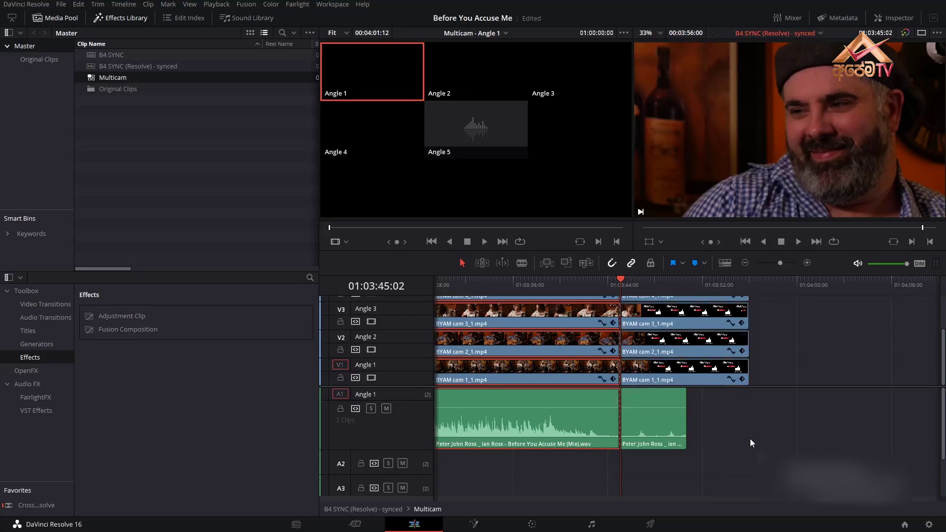
pyautogui.moveTo(749, 438); pyautogui.dragTo(664, 276)
pyautogui.press('Delete')
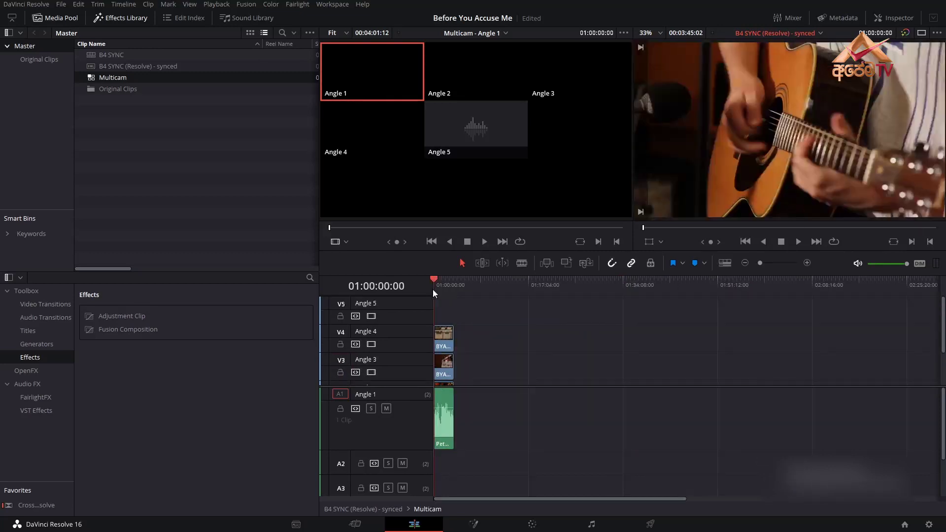
pyautogui.press('Home')
pyautogui.click(458, 414)
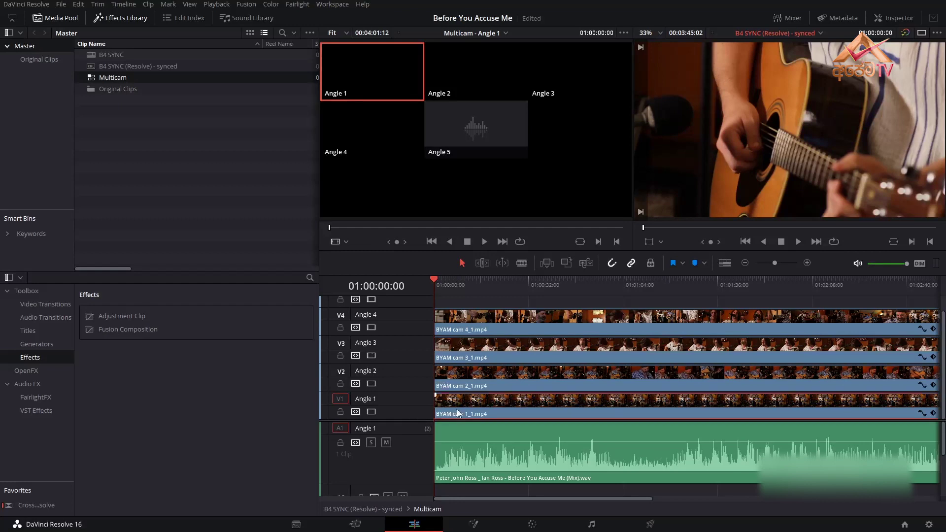
pyautogui.click(469, 459)
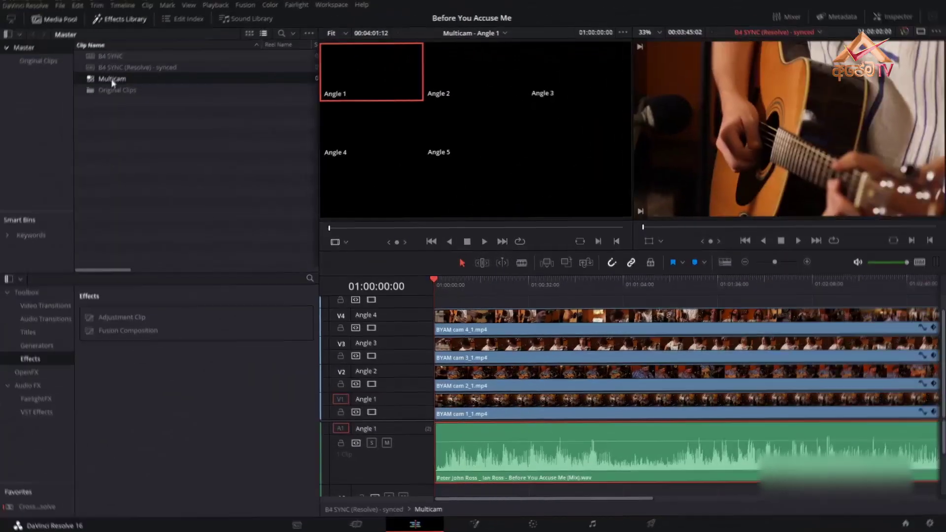
# Create a timeline named 'Final Edit' and place the Multicam clip on V1/A1.
pyautogui.rightClick(145, 113)
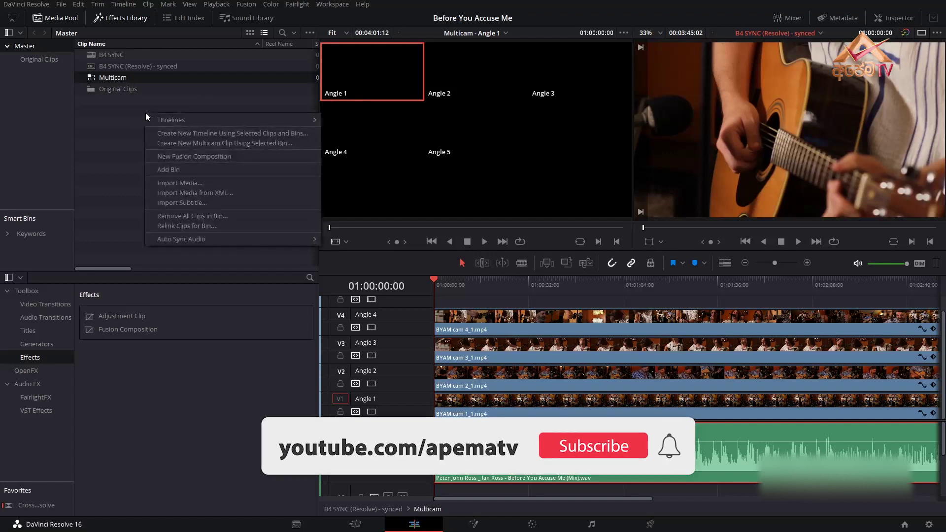
pyautogui.moveTo(155, 120)
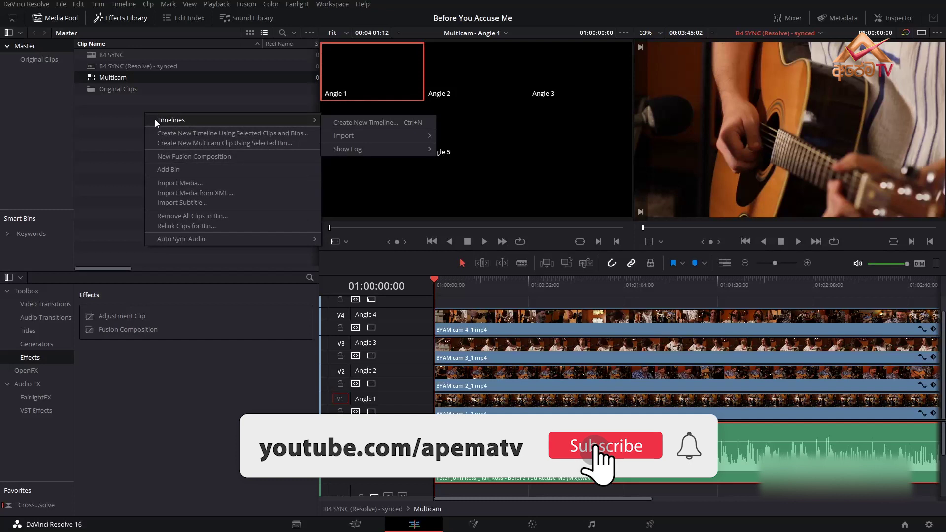
pyautogui.click(333, 121)
pyautogui.write('Final E')
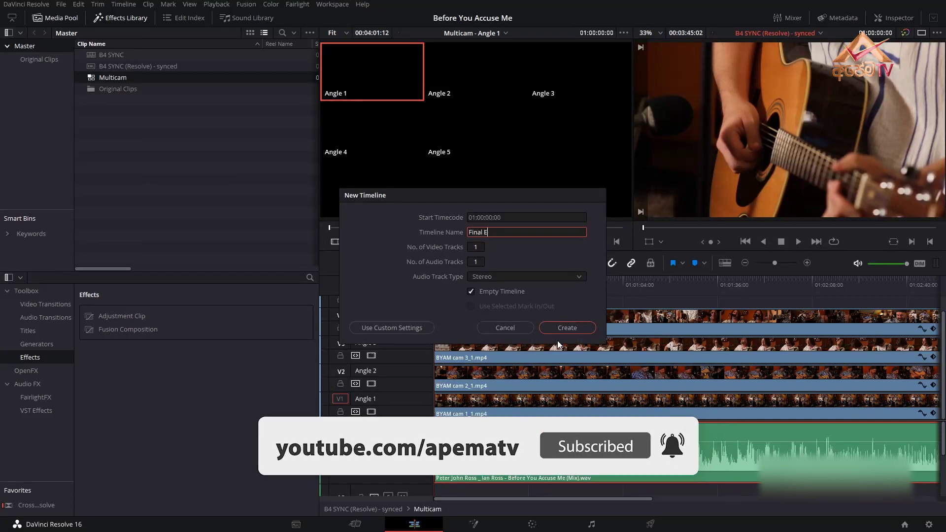
pyautogui.write('dit')
pyautogui.press('Return')
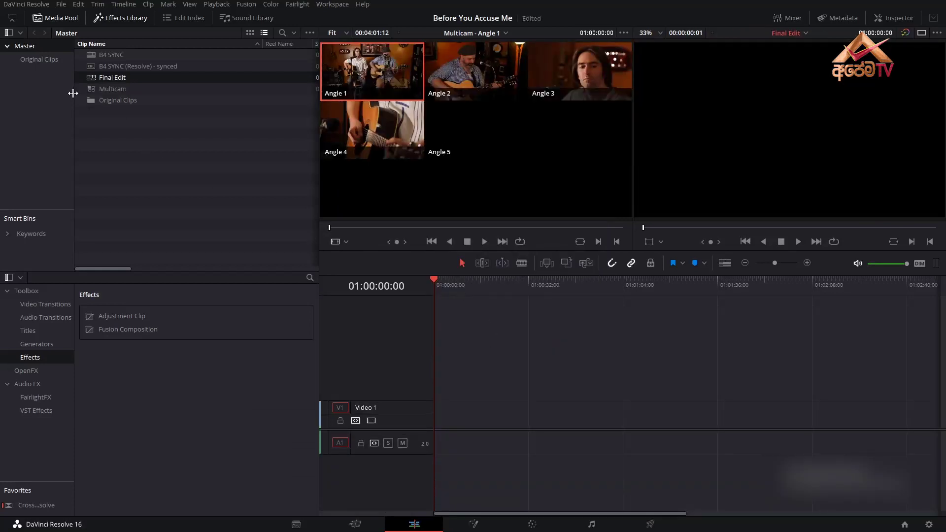
pyautogui.moveTo(93, 90)
pyautogui.mouseDown()
pyautogui.moveTo(195, 149)
pyautogui.moveTo(440, 432)
pyautogui.mouseUp()
# Make the V1 video track taller, with the playhead around six seconds in.
pyautogui.click(466, 278)
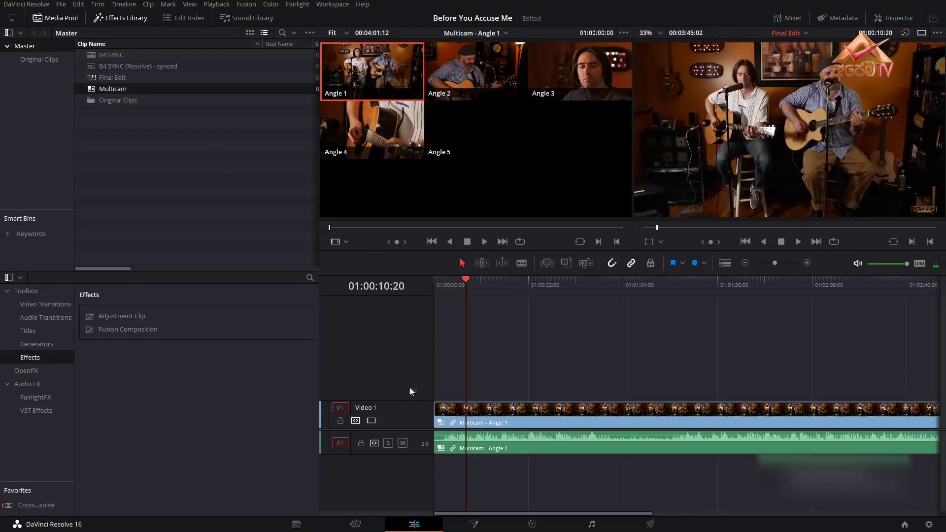
pyautogui.moveTo(417, 400); pyautogui.dragTo(416, 372)
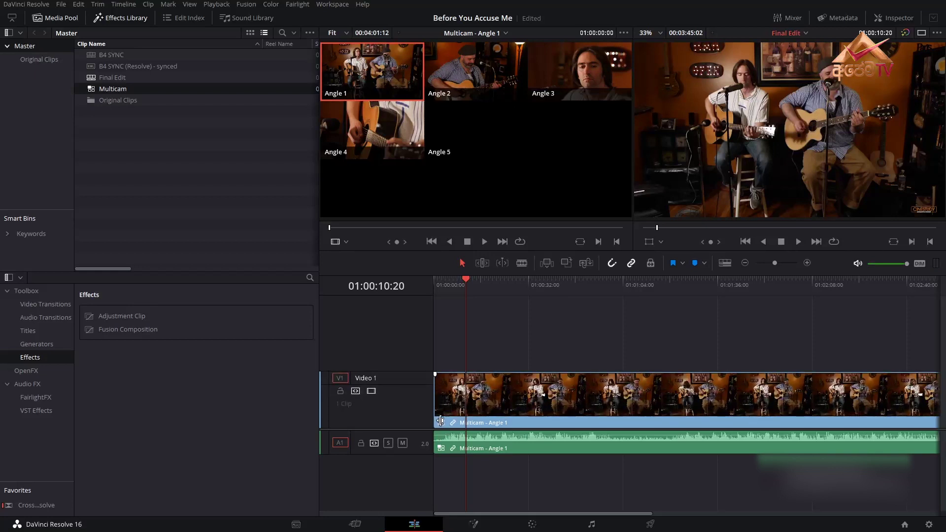
pyautogui.moveTo(466, 285); pyautogui.dragTo(453, 291)
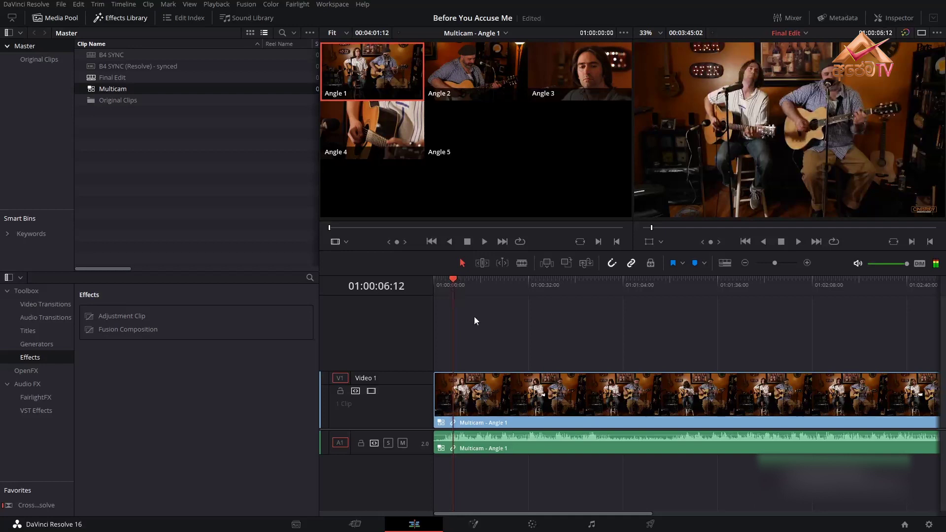
# Show the multicam angles in the source viewer and enlarge the viewers above the timeline.
pyautogui.click(346, 243)
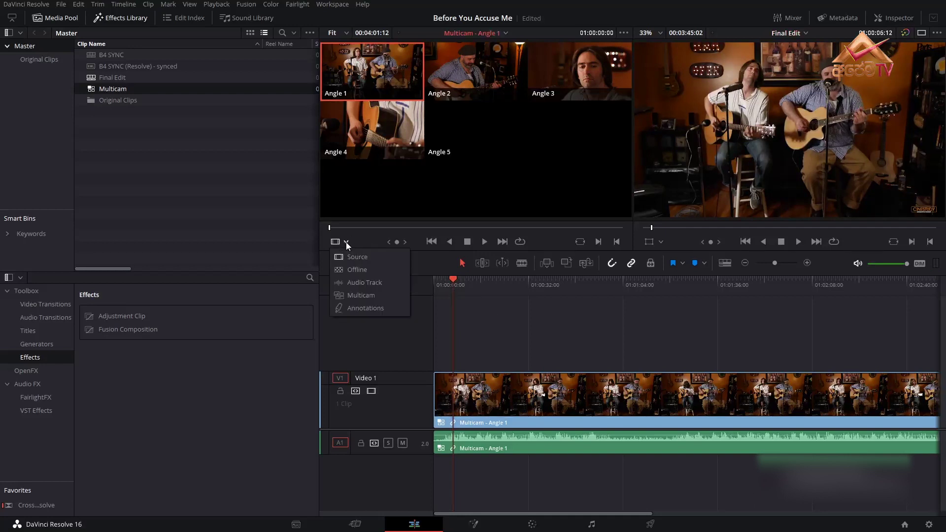
pyautogui.click(366, 295)
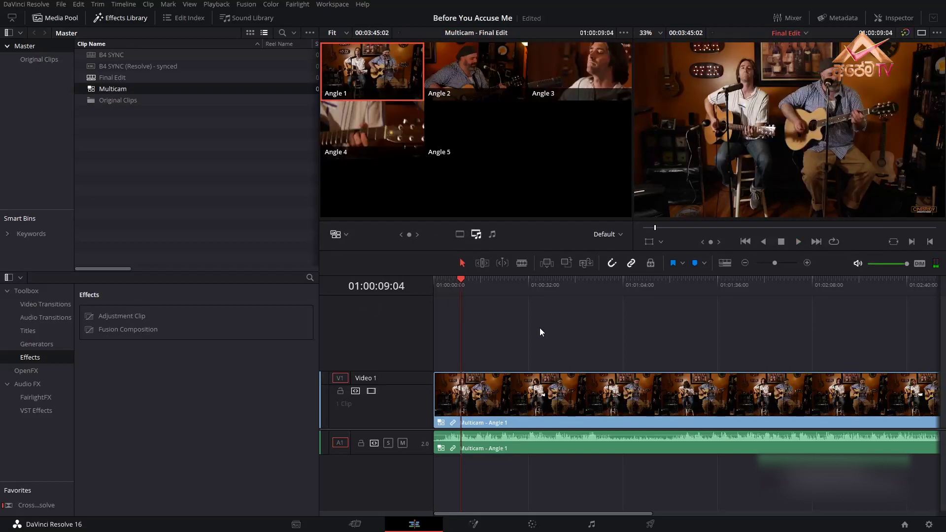
pyautogui.press('space')
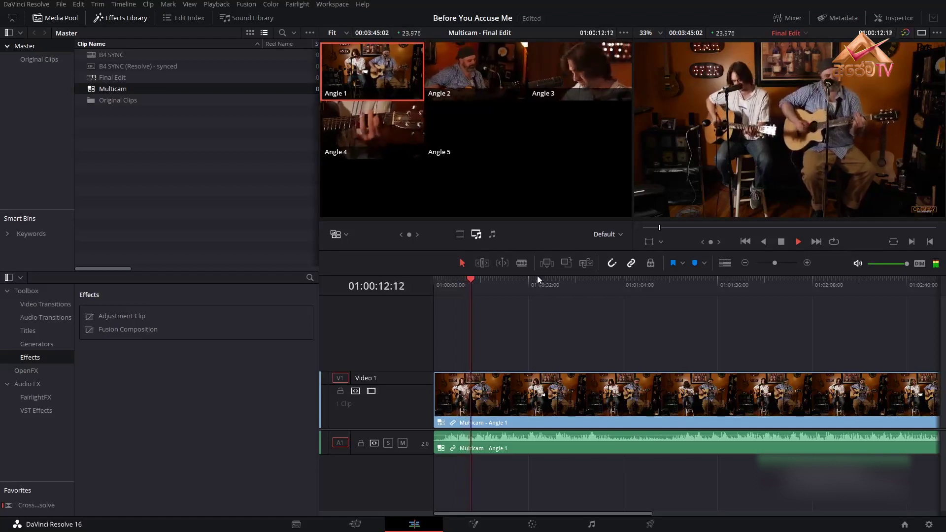
pyautogui.moveTo(537, 276); pyautogui.dragTo(542, 418)
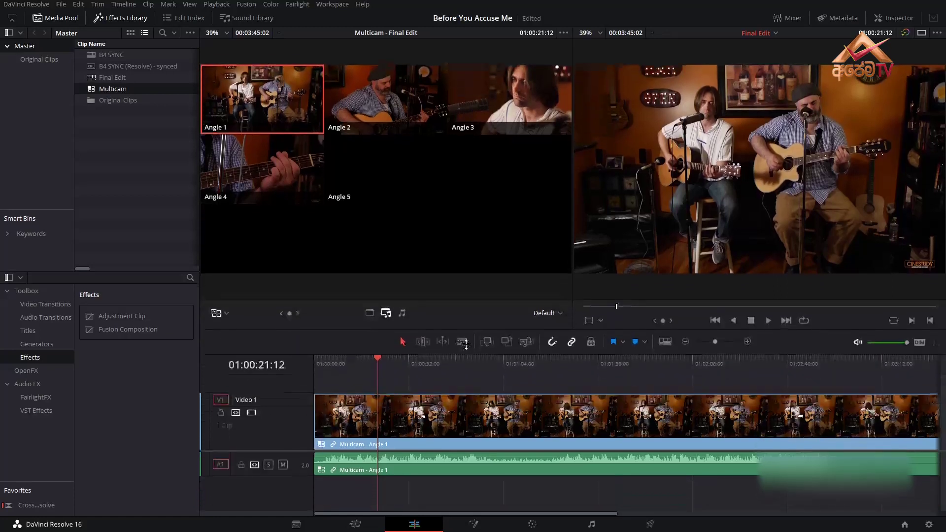
# From the start, cut live during playback to Angles 4, 1, 2, 4, then 1.
pyautogui.moveTo(453, 417); pyautogui.dragTo(443, 330)
pyautogui.press('Home')
pyautogui.press('space')
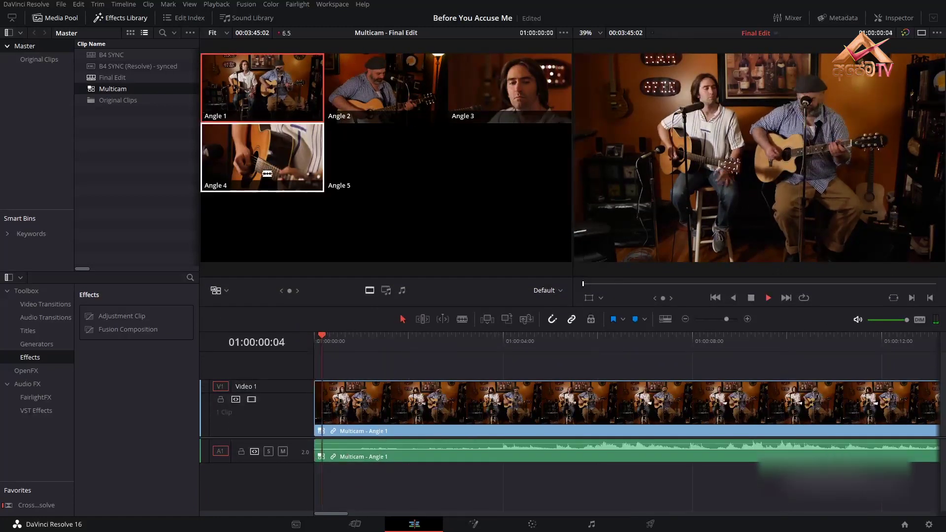
pyautogui.click(270, 170)
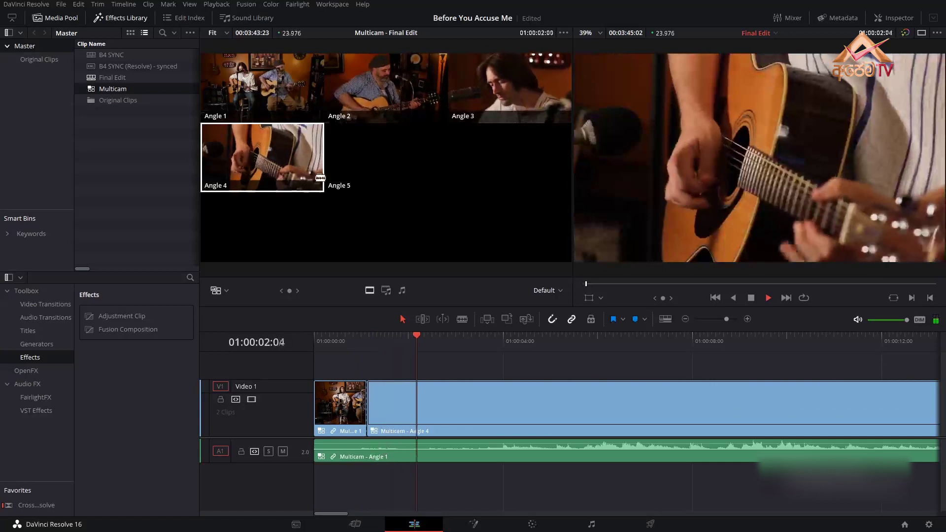
pyautogui.click(275, 94)
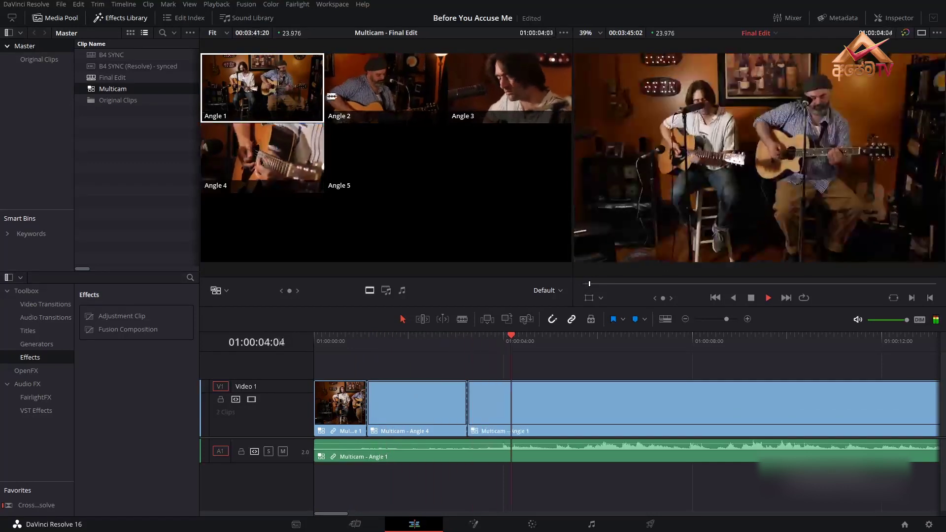
pyautogui.click(368, 98)
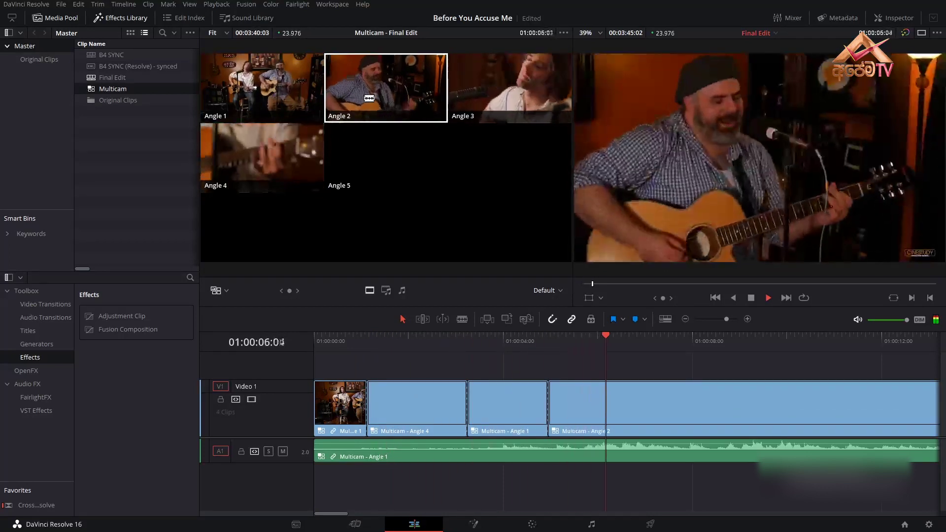
pyautogui.click(274, 162)
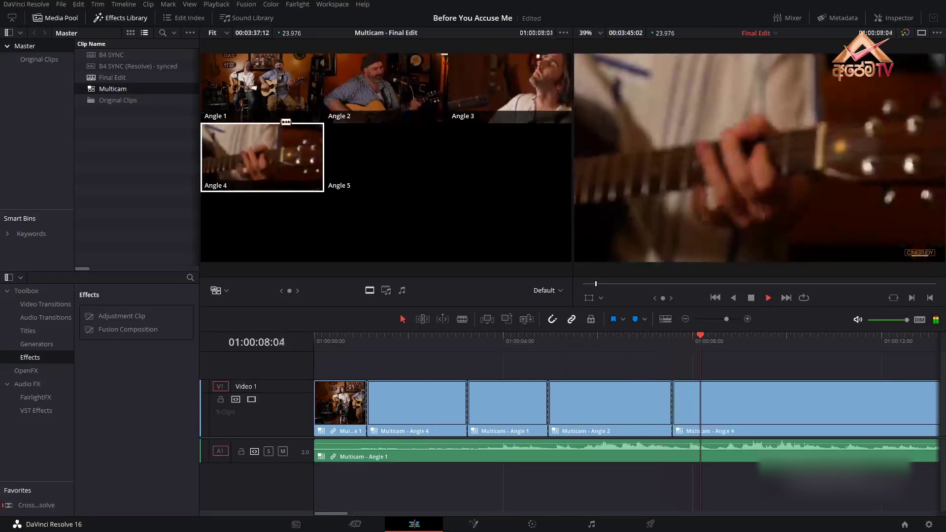
pyautogui.click(258, 100)
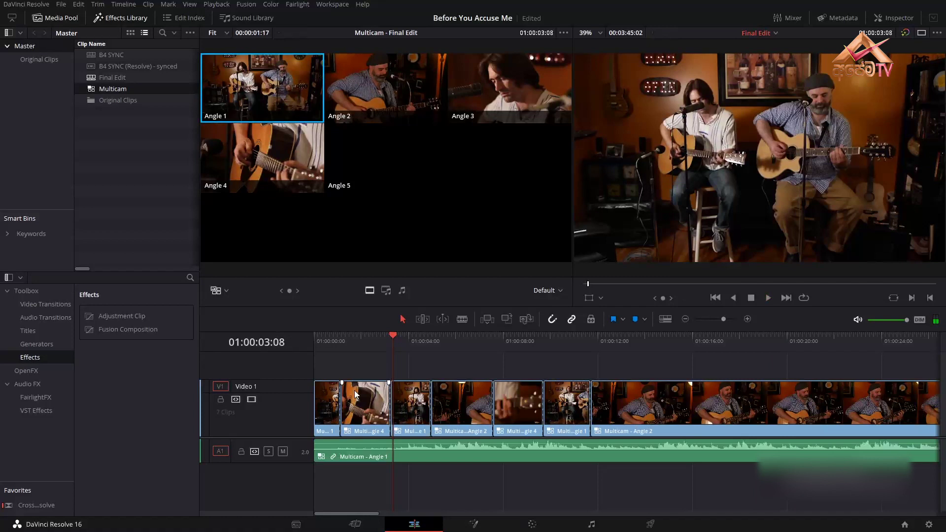
# Review the new cuts, then resume playback from about ten seconds to keep cutting.
pyautogui.moveTo(398, 338); pyautogui.dragTo(354, 350)
pyautogui.press('space')
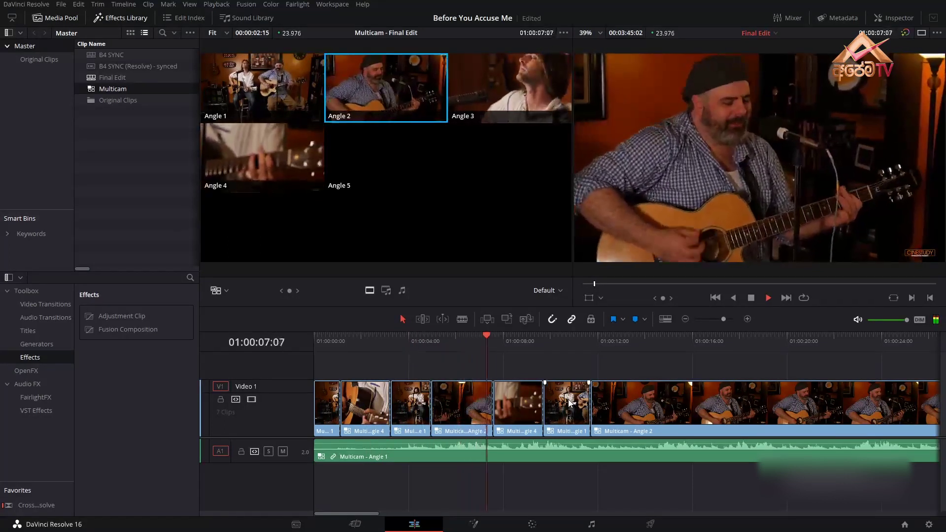
pyautogui.press('space')
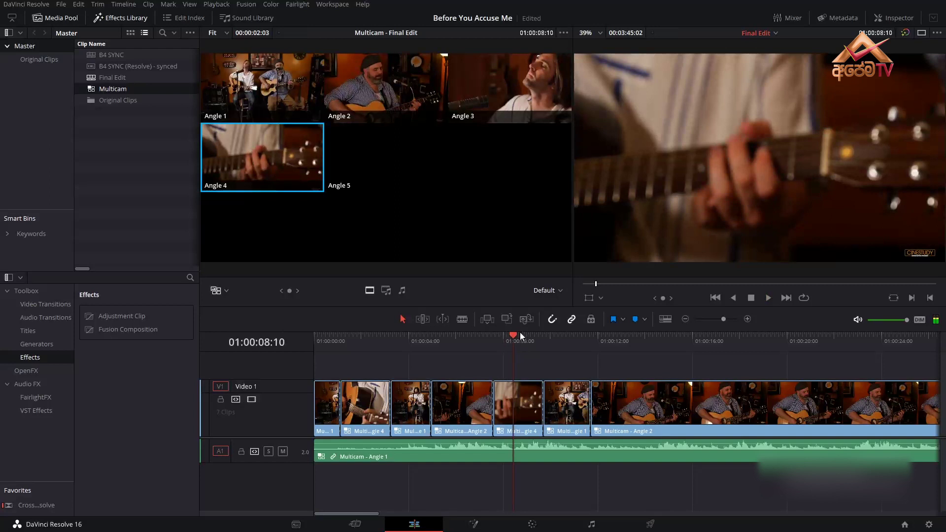
pyautogui.press('Up')
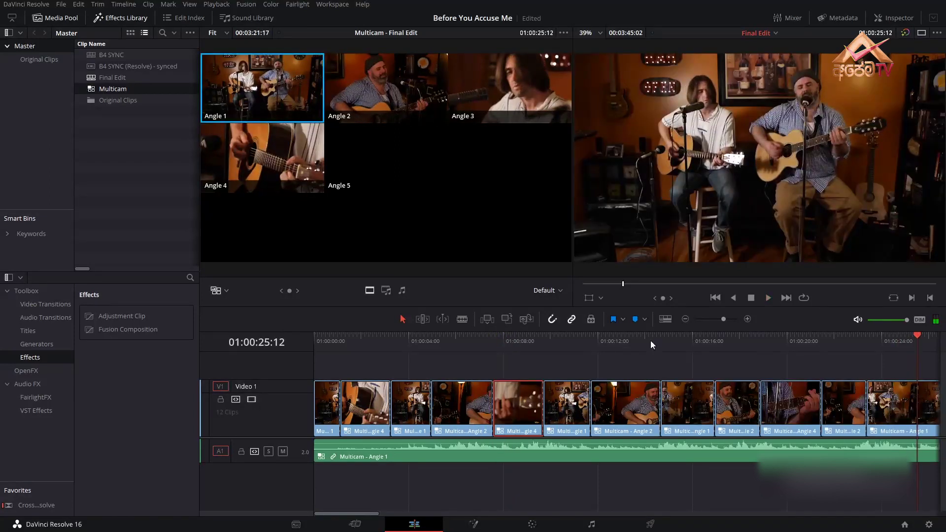
pyautogui.moveTo(613, 341); pyautogui.dragTo(554, 356)
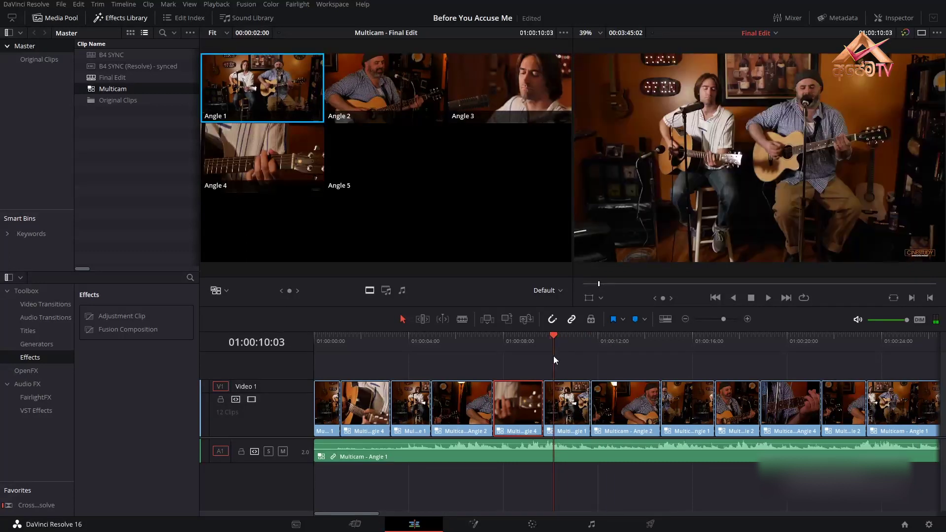
pyautogui.press('space')
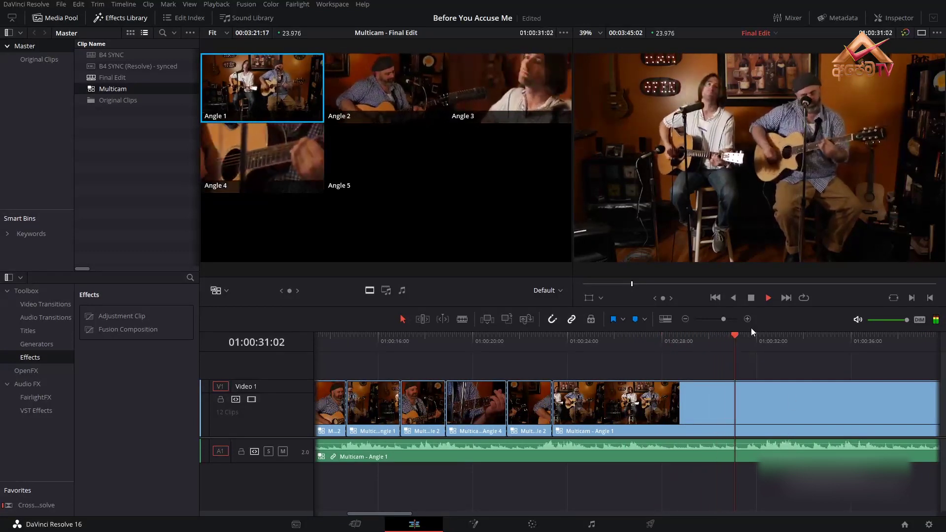
pyautogui.press('space')
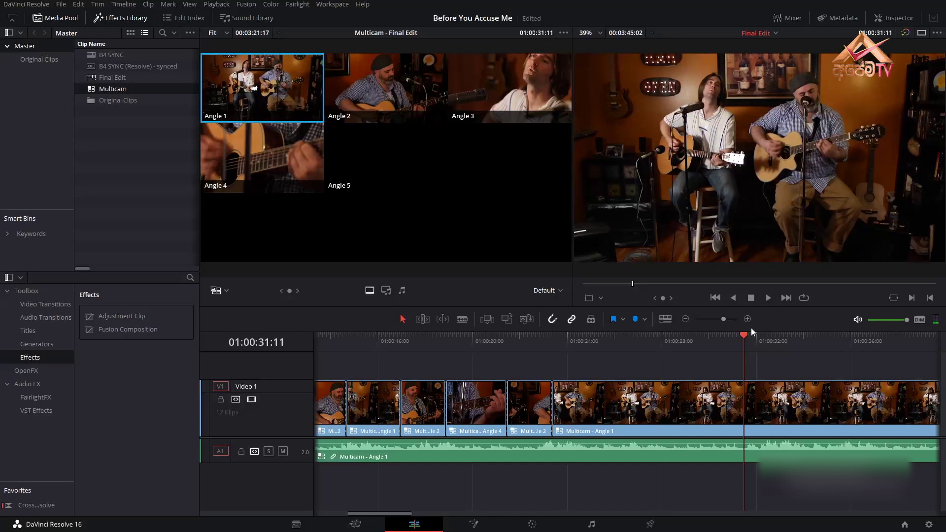